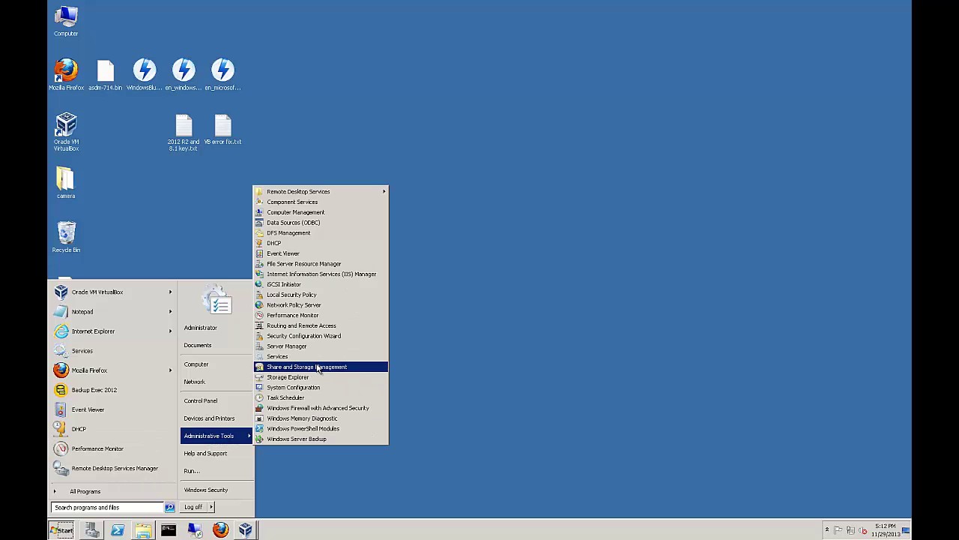
Open Share and Storage Management from the administrative tools and maximize its window.
click(321, 366)
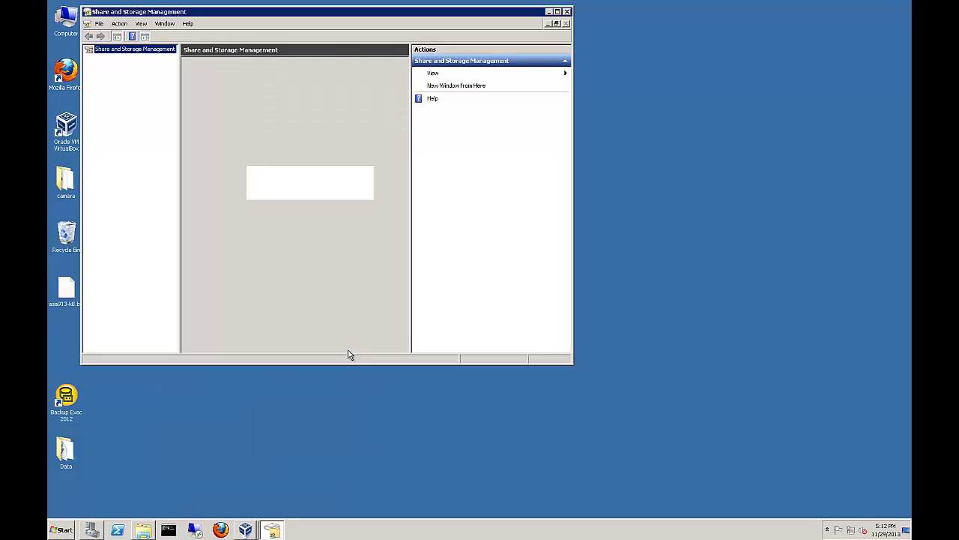
click(557, 12)
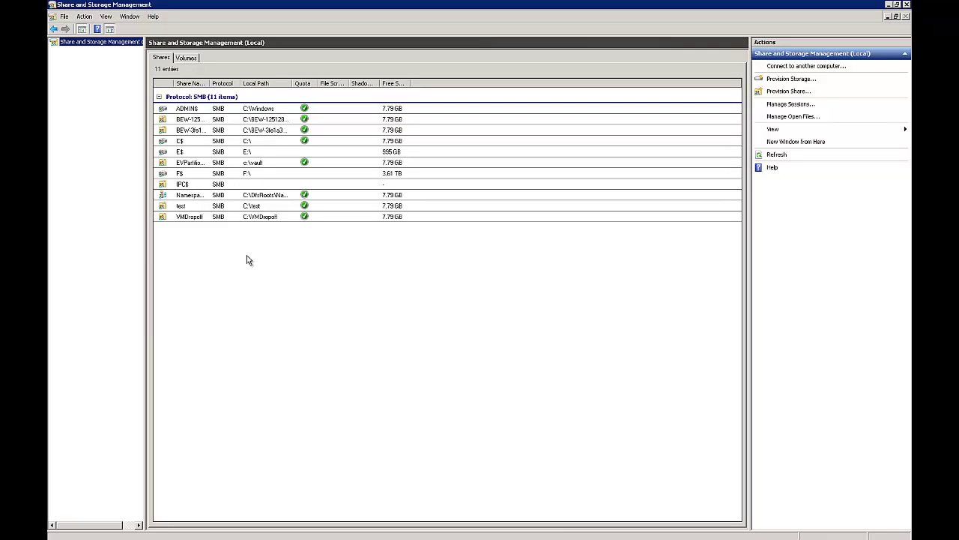
right_click(248, 258)
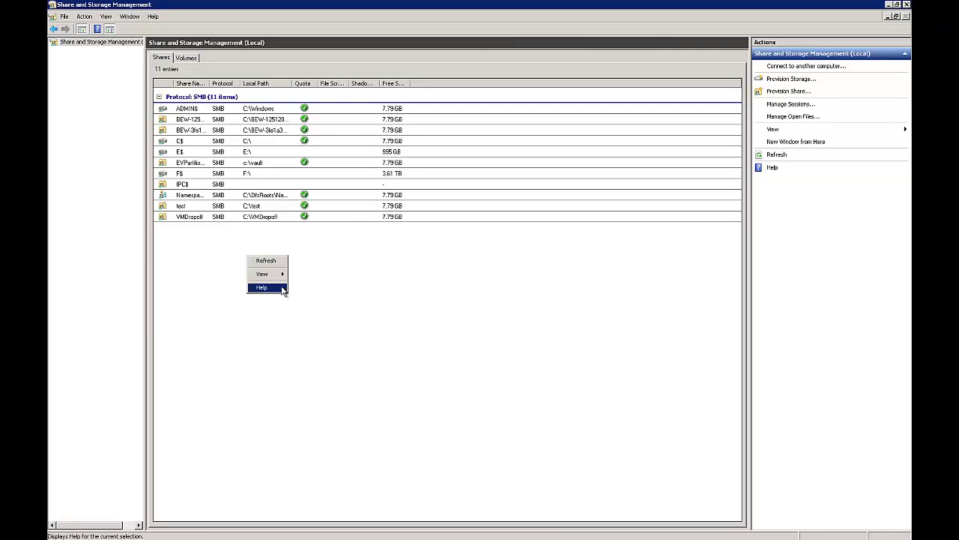
click(94, 75)
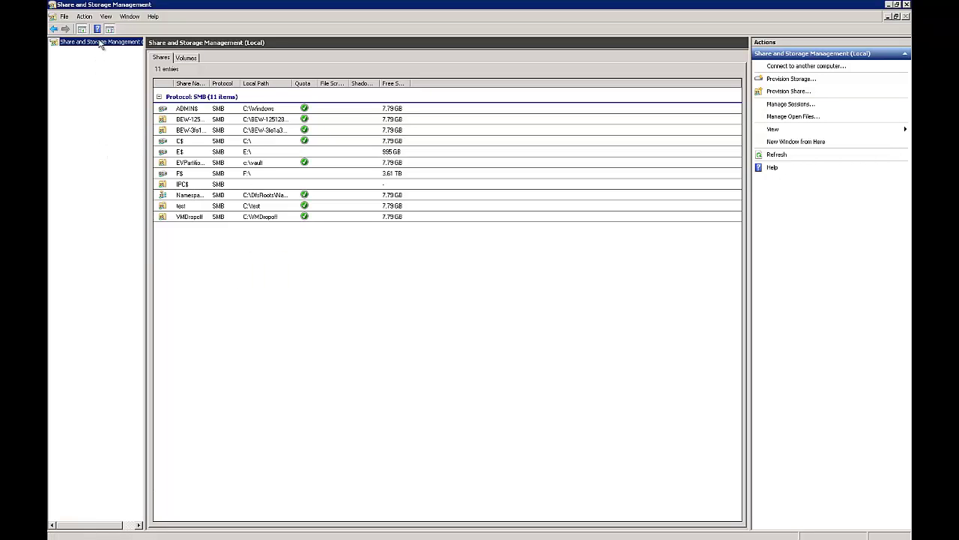
right_click(103, 43)
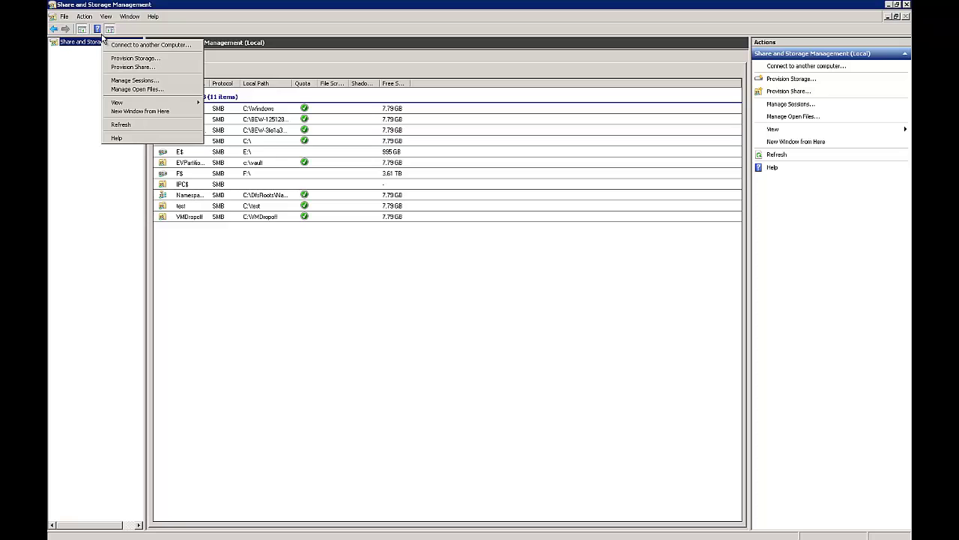
click(206, 246)
click(311, 151)
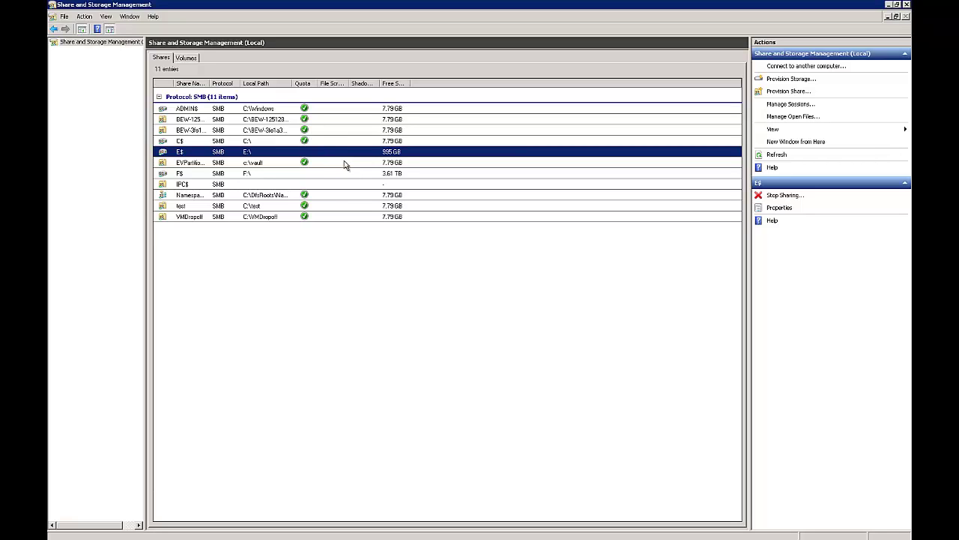
click(251, 174)
Open the properties of the test share and review its share permissions and NTFS permissions without changing them.
click(247, 207)
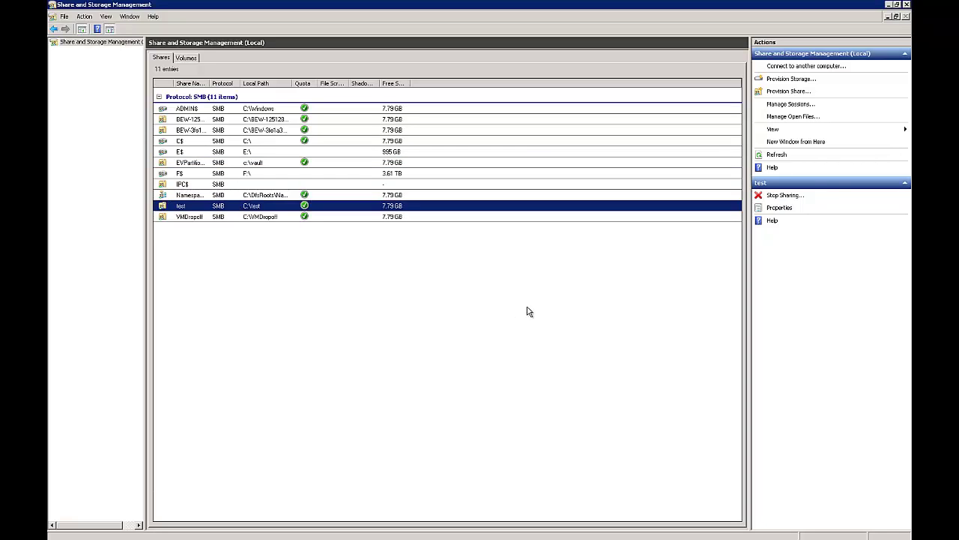
click(780, 208)
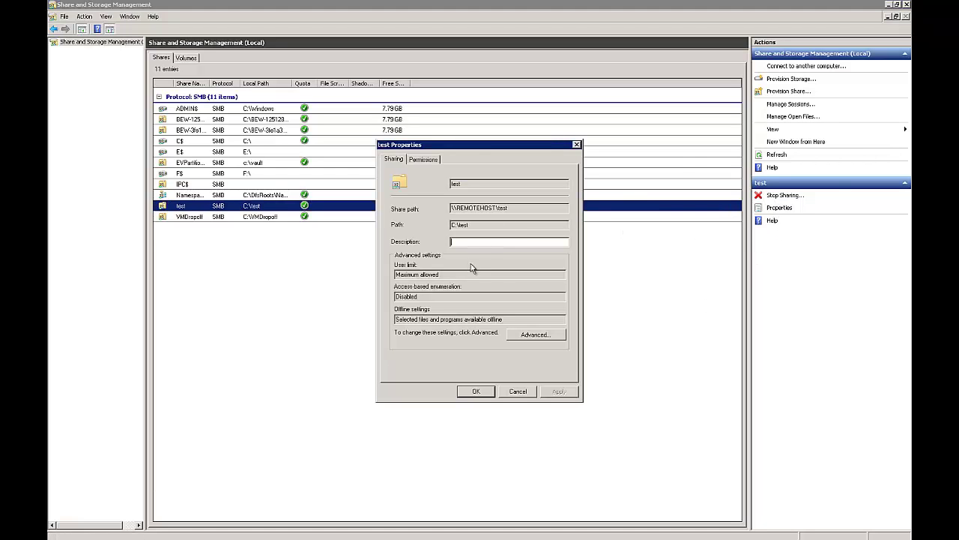
click(429, 159)
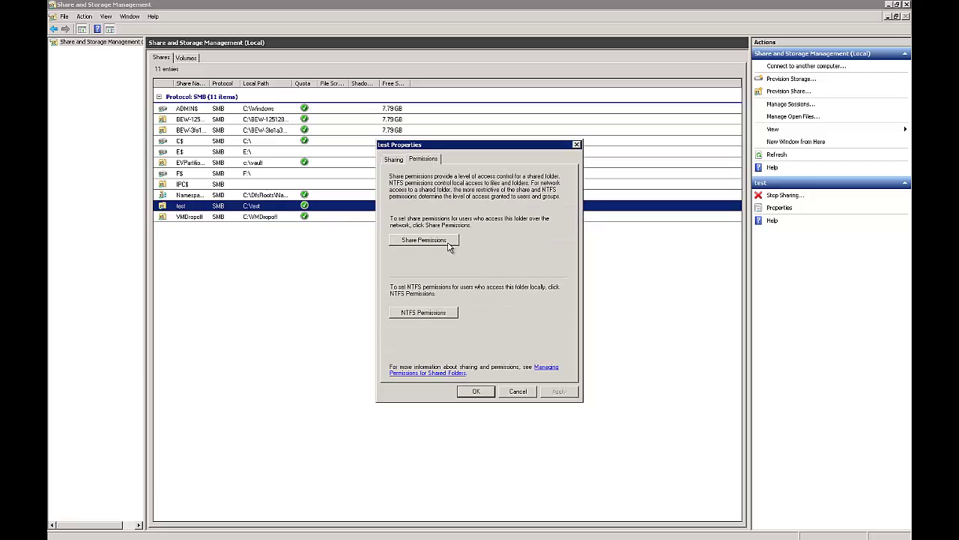
click(424, 240)
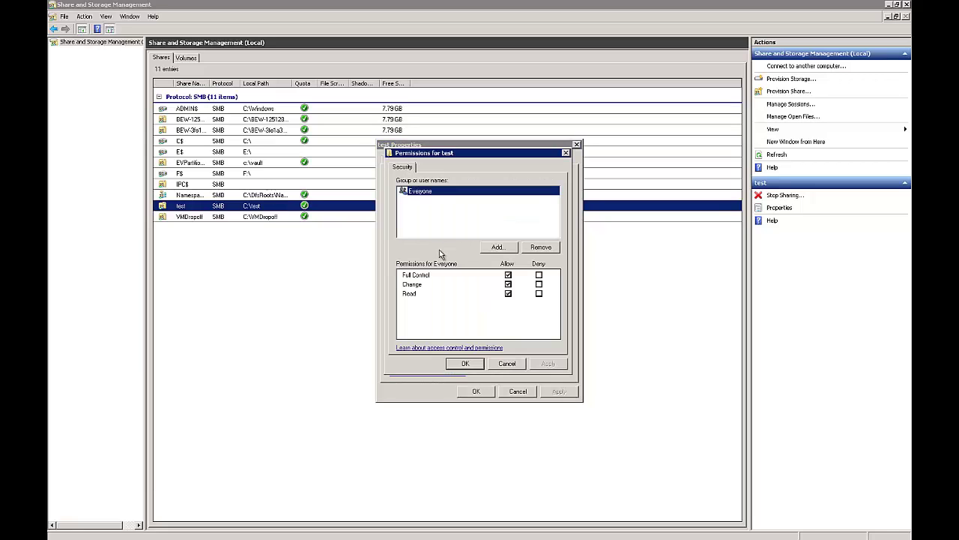
click(506, 363)
click(450, 312)
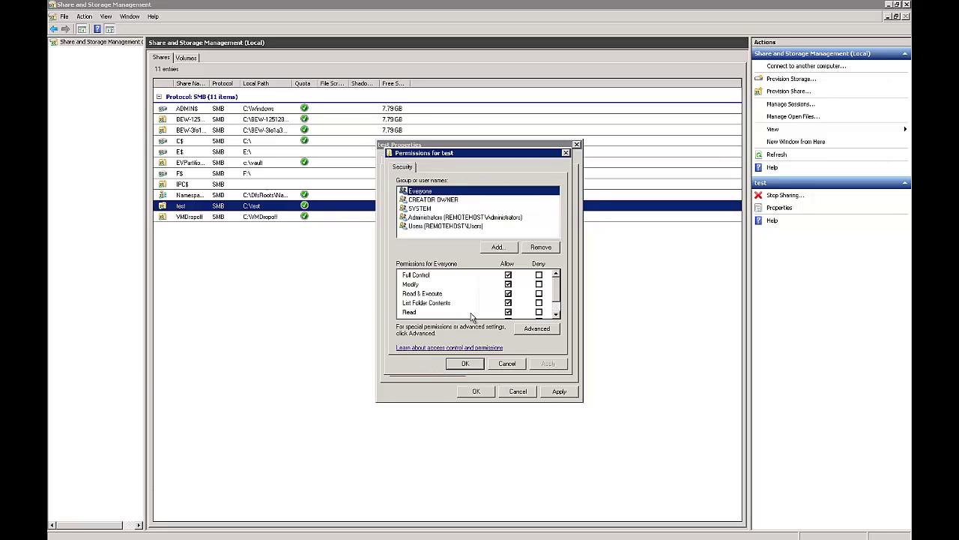
click(503, 363)
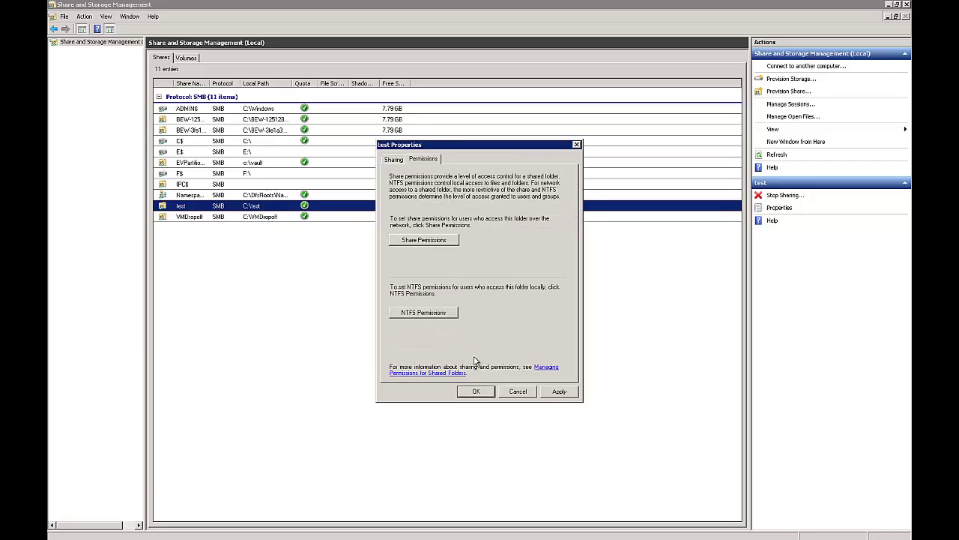
Review the test share's advanced user limit and caching settings, and close its properties without saving.
click(394, 160)
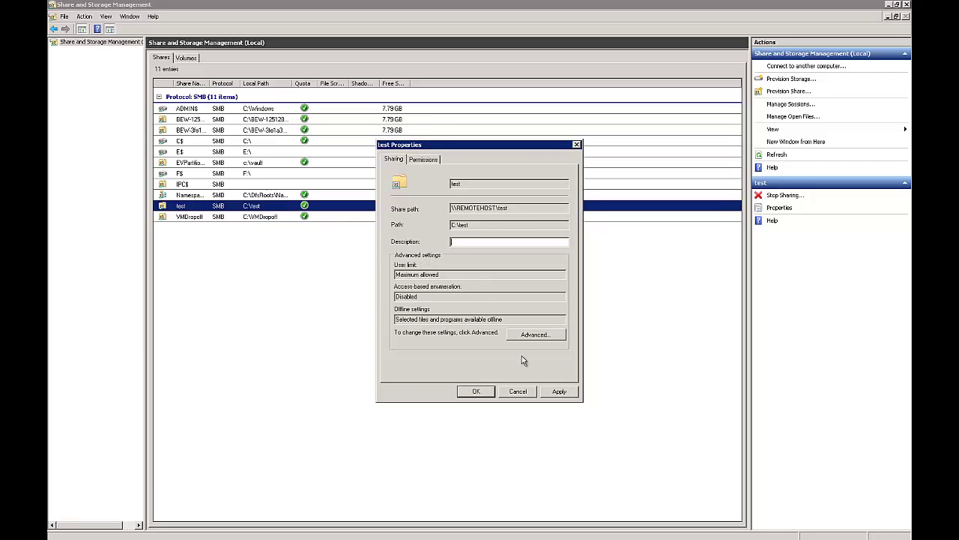
click(535, 335)
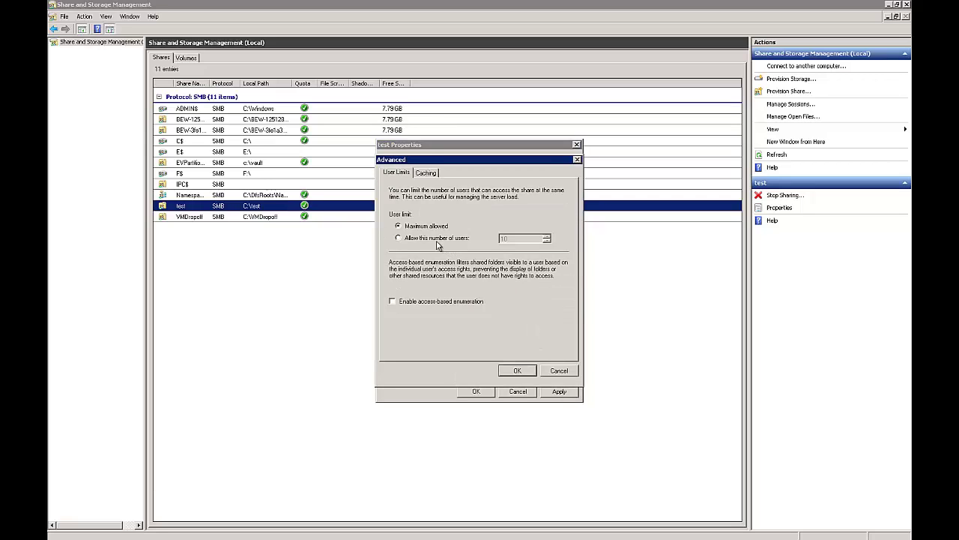
click(427, 177)
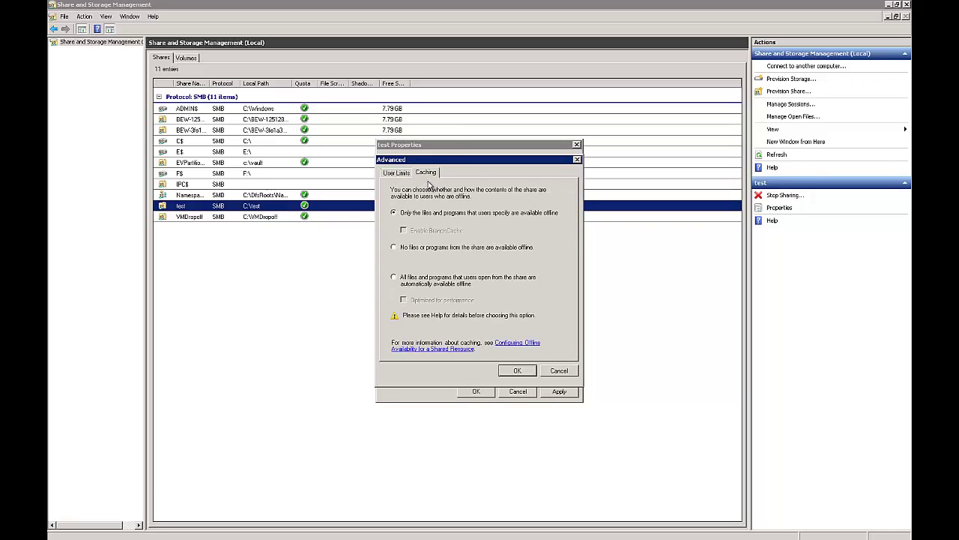
click(549, 373)
click(515, 391)
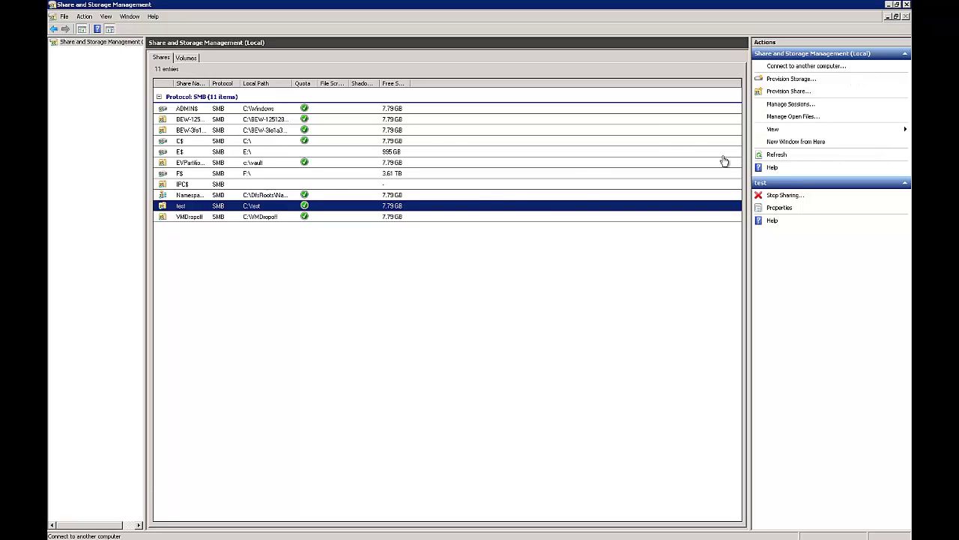
Reopen the test share's properties, inspect the share permissions for Everyone, and cancel out of the dialogs.
right_click(270, 207)
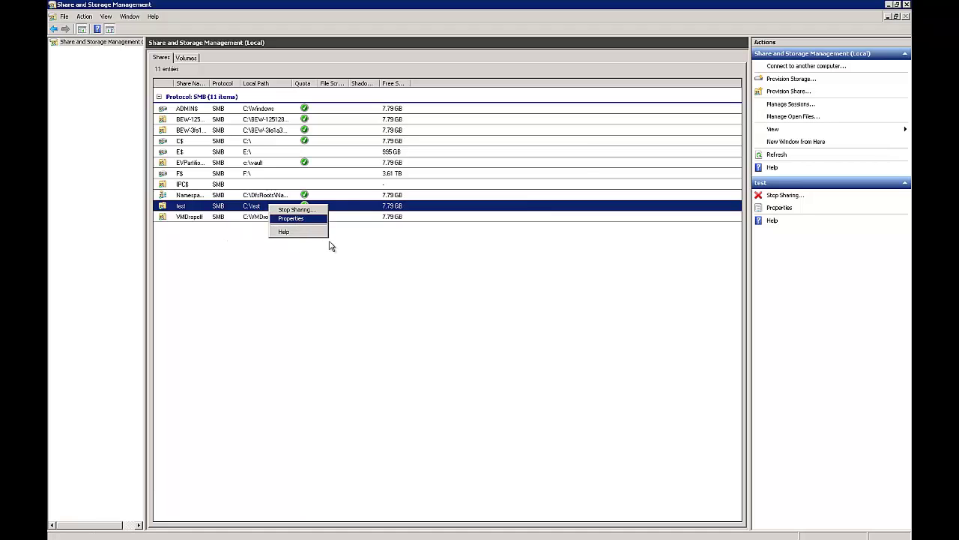
click(307, 219)
click(424, 160)
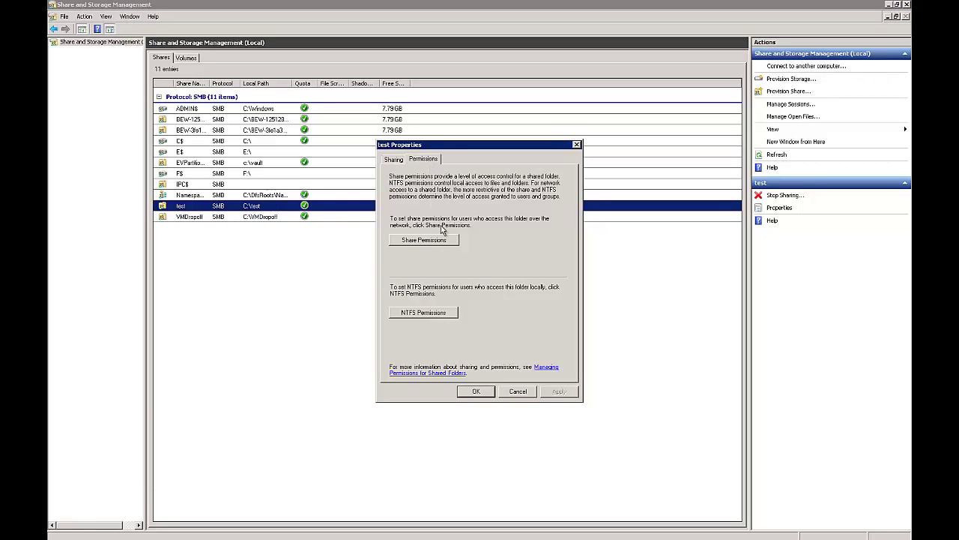
click(425, 240)
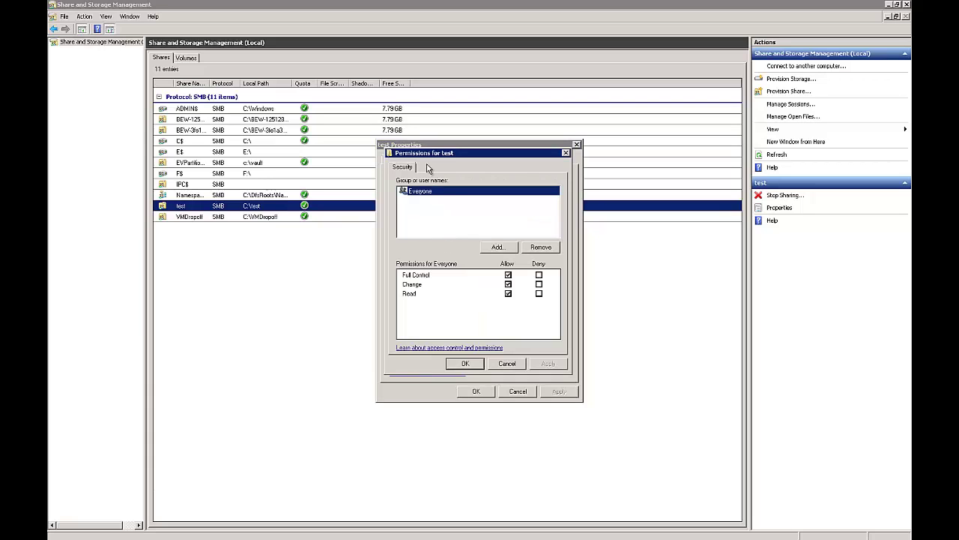
drag(442, 155, 528, 158)
click(593, 366)
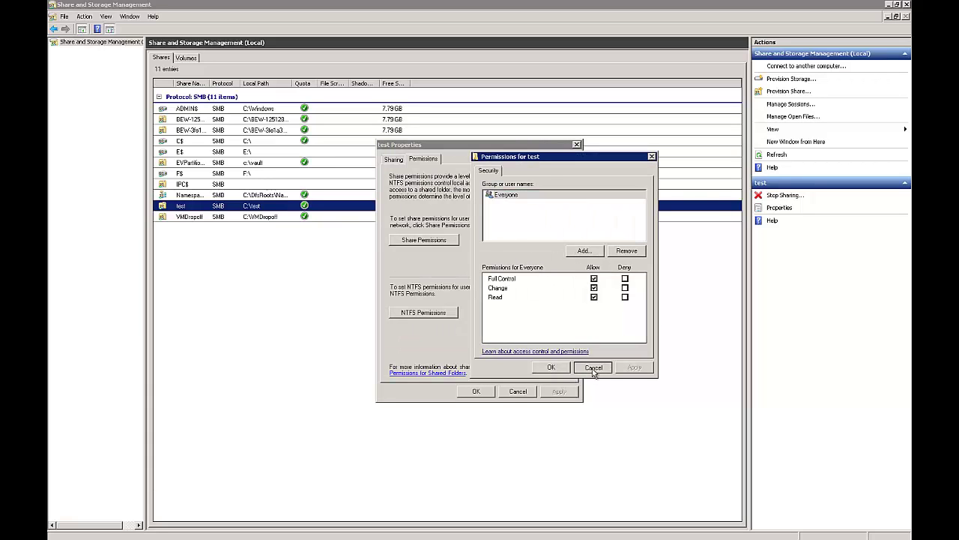
click(518, 391)
Minimize the management console, open the properties of the test folder on drive C: in Windows Explorer, and view its sharing settings.
click(888, 4)
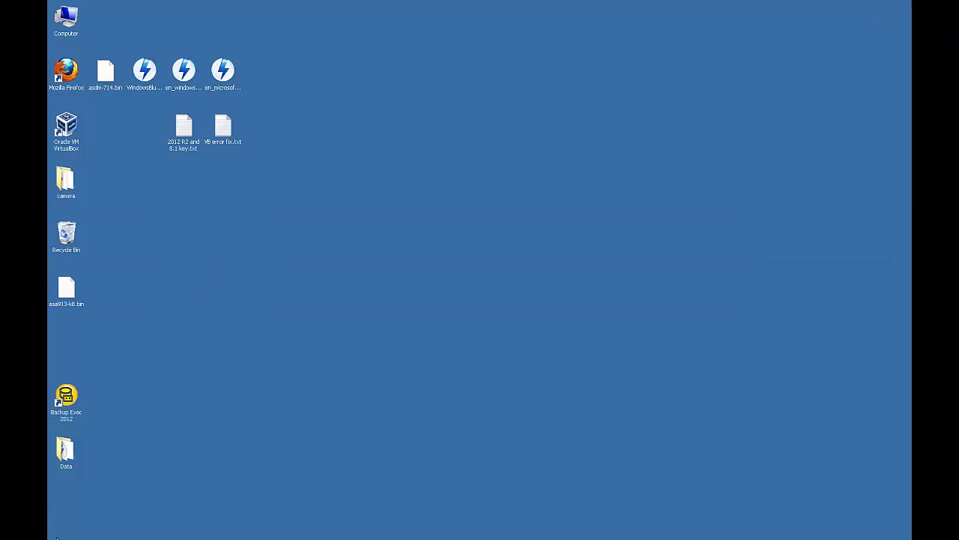
double_click(80, 30)
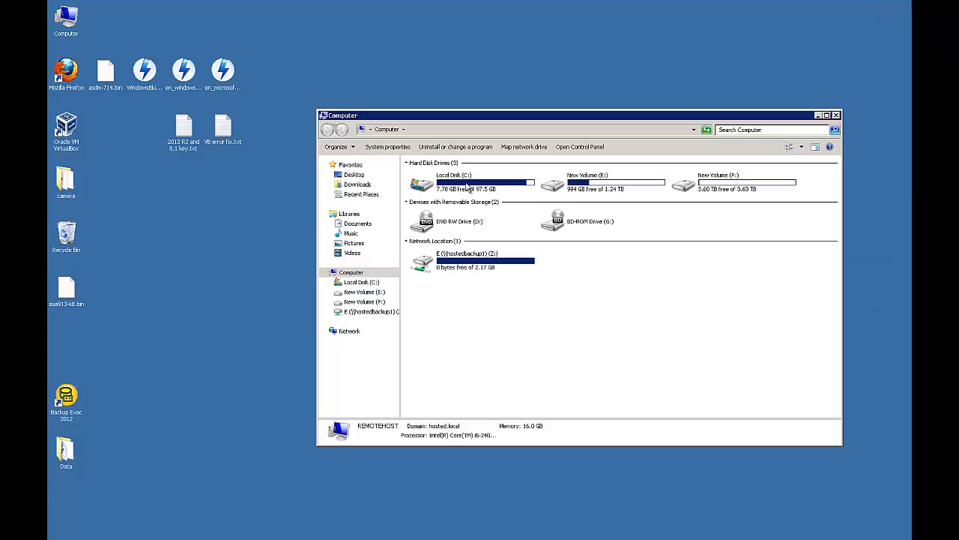
double_click(469, 187)
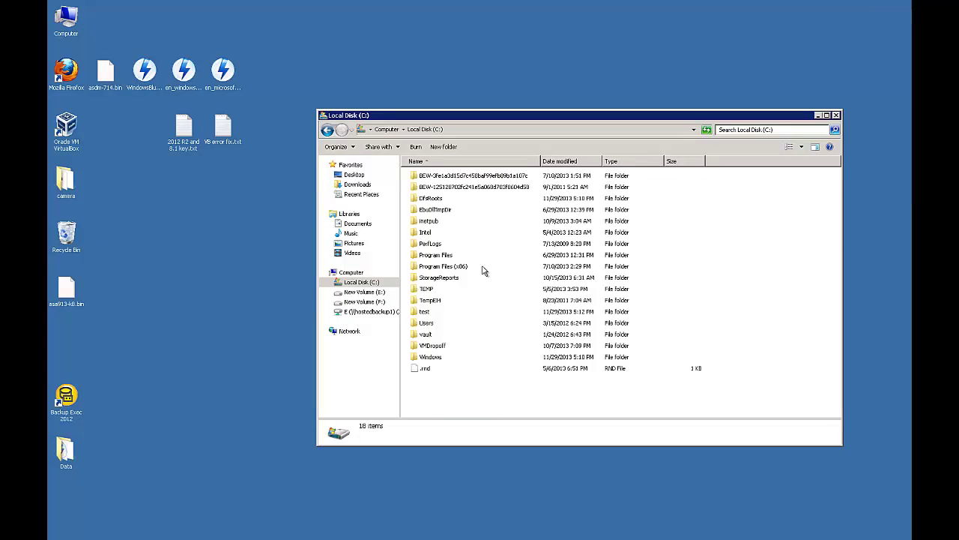
right_click(425, 315)
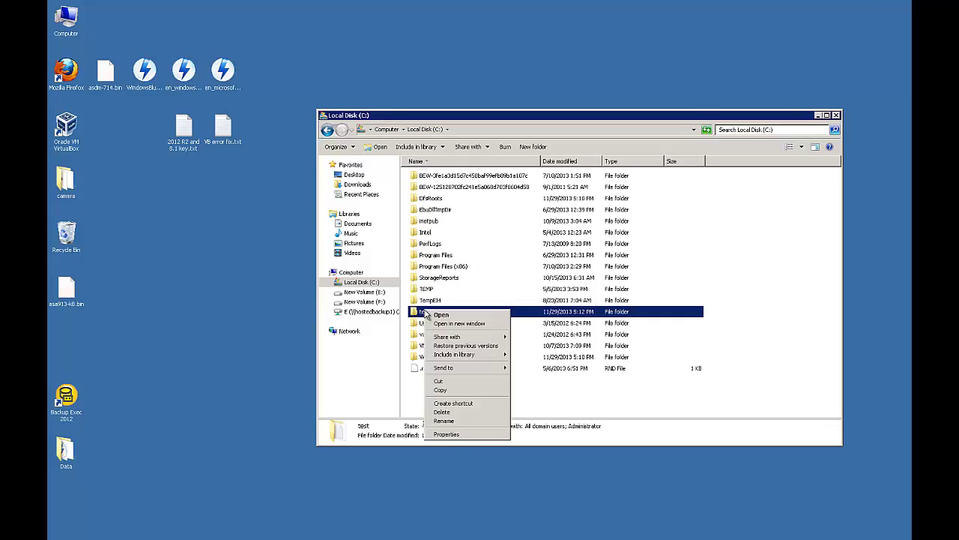
click(451, 438)
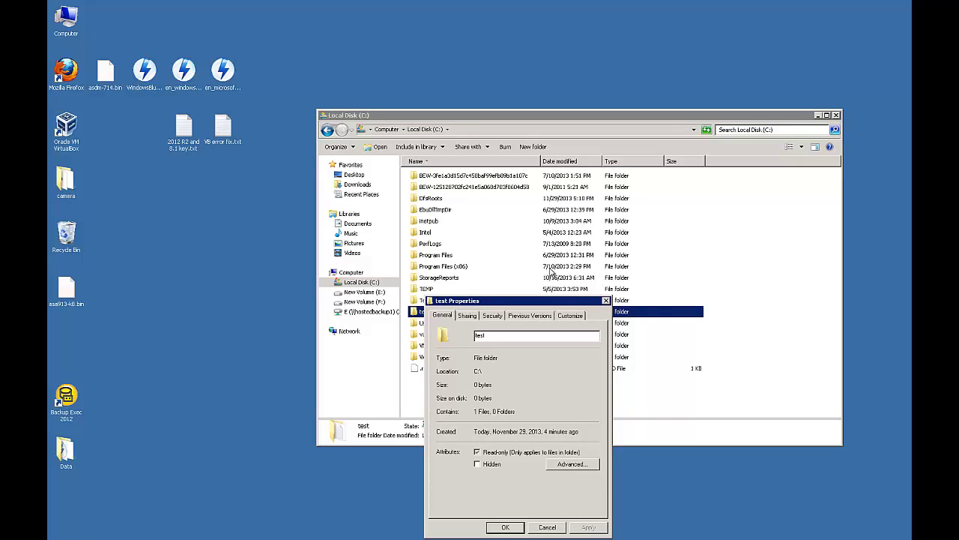
drag(550, 272, 576, 154)
click(526, 162)
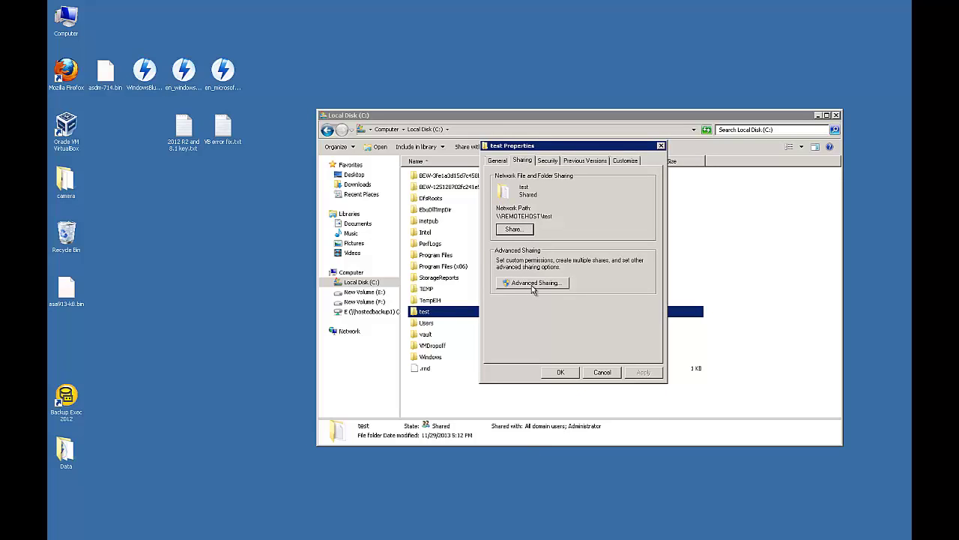
Check the effective permissions of the Administrator account in the test folder's advanced security settings, and cancel out of them.
click(551, 161)
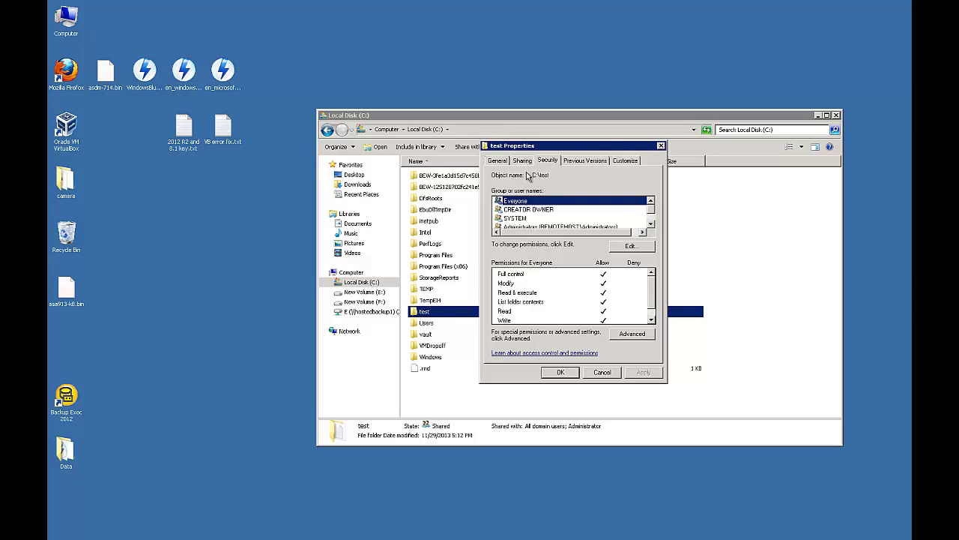
click(632, 333)
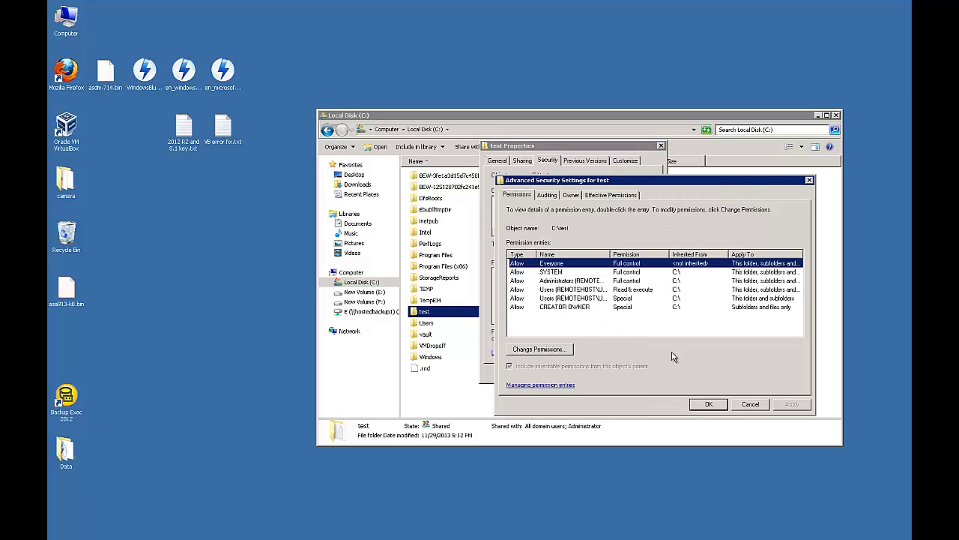
click(612, 195)
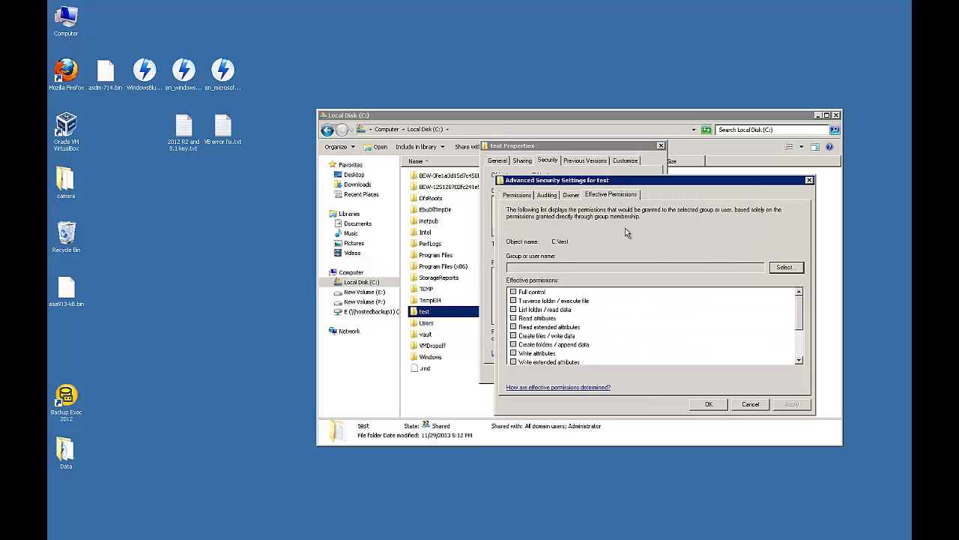
click(784, 268)
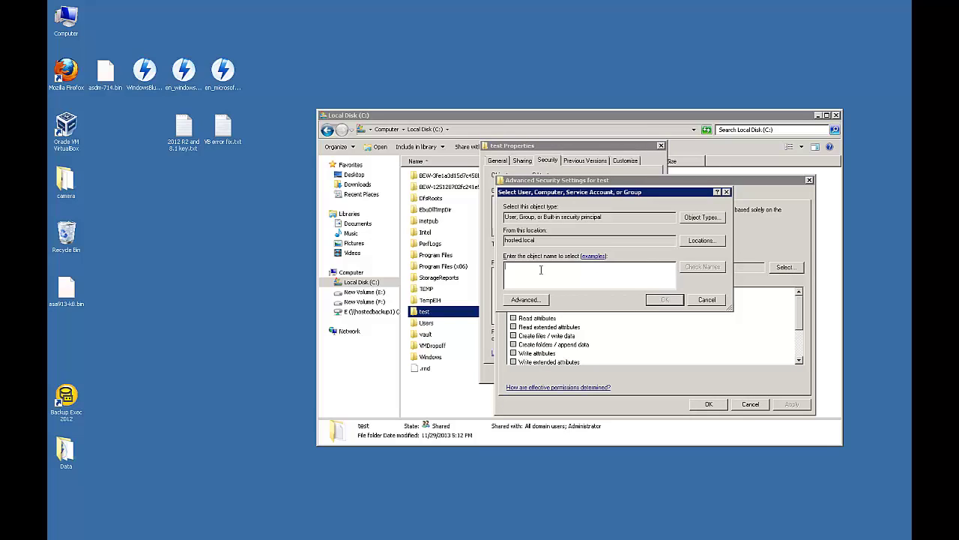
text(administrator)
click(702, 267)
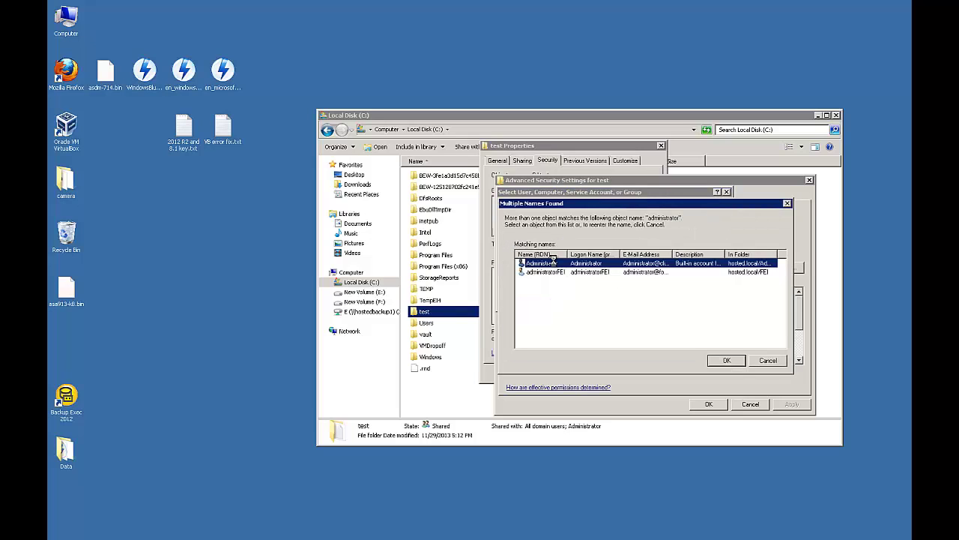
double_click(552, 262)
click(666, 300)
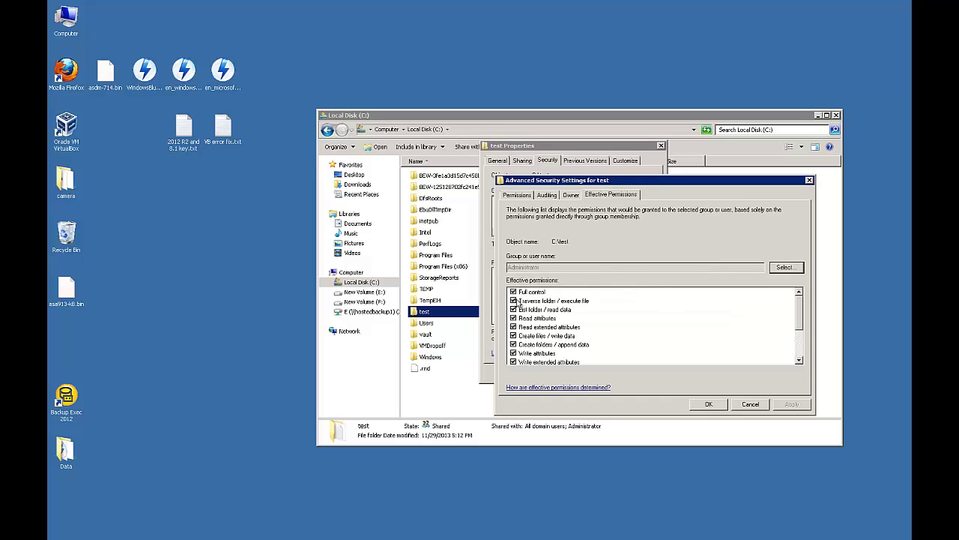
drag(801, 311, 799, 283)
click(751, 404)
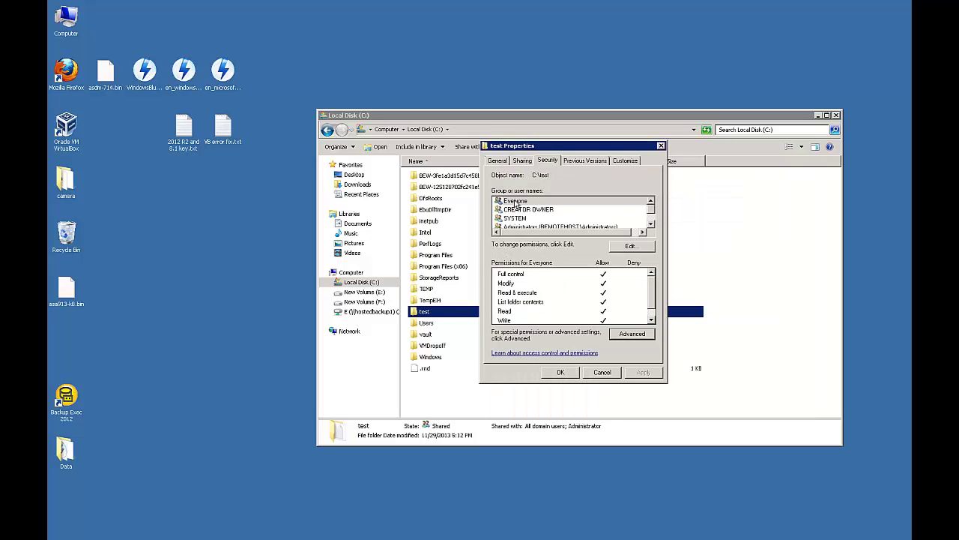
Select the Everyone entry in the test folder's security settings, view the sharing settings again, and close the folder's properties.
click(517, 204)
click(522, 162)
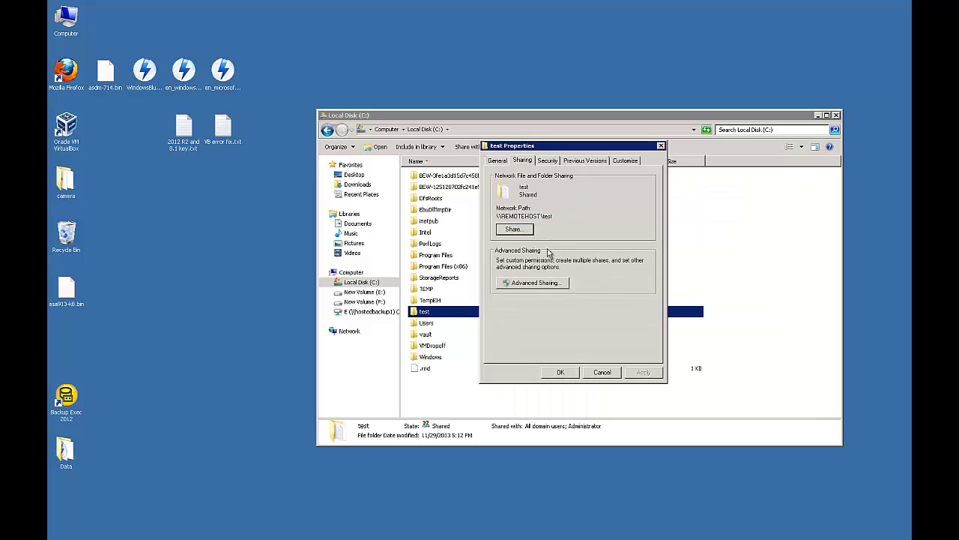
click(602, 371)
mouse_move(272, 528)
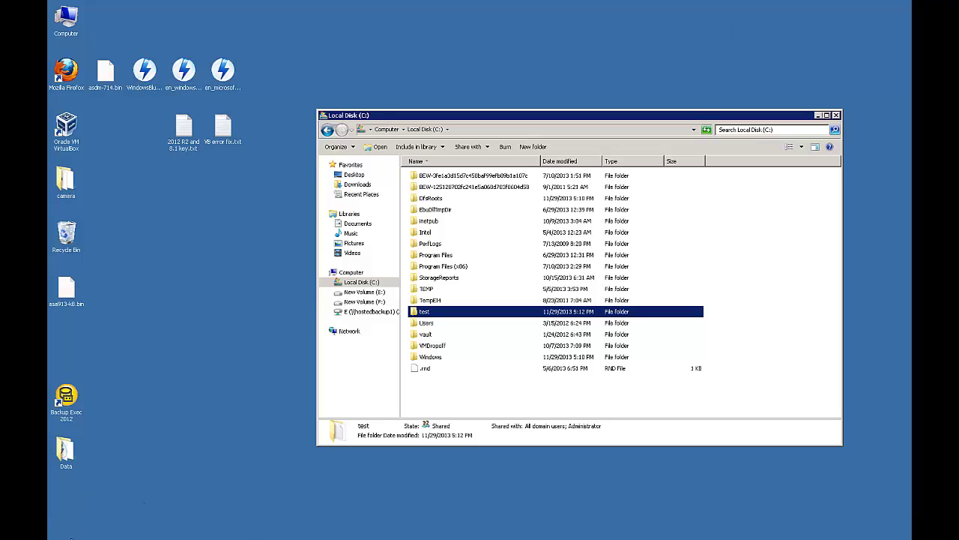
Open the DFS Management console from the administrative tools and maximize its window.
click(80, 534)
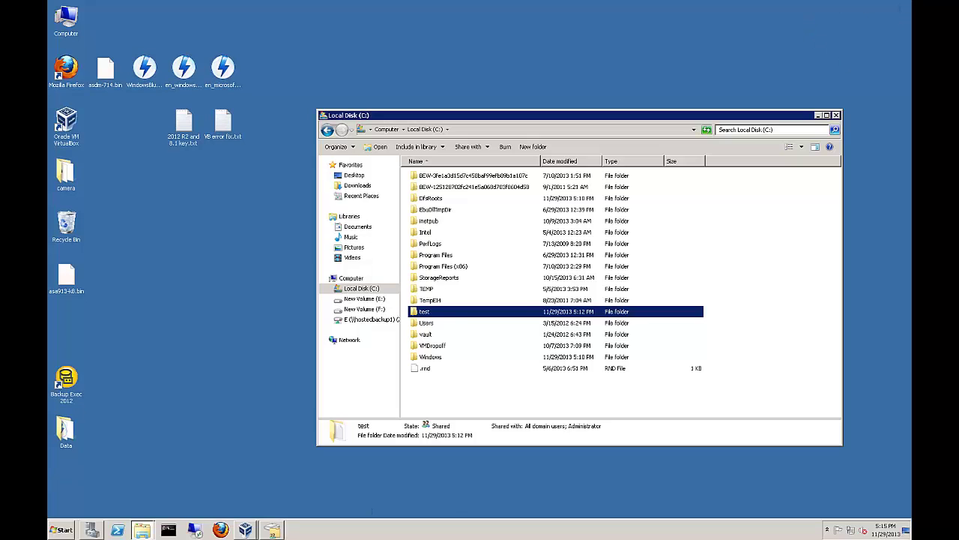
click(60, 531)
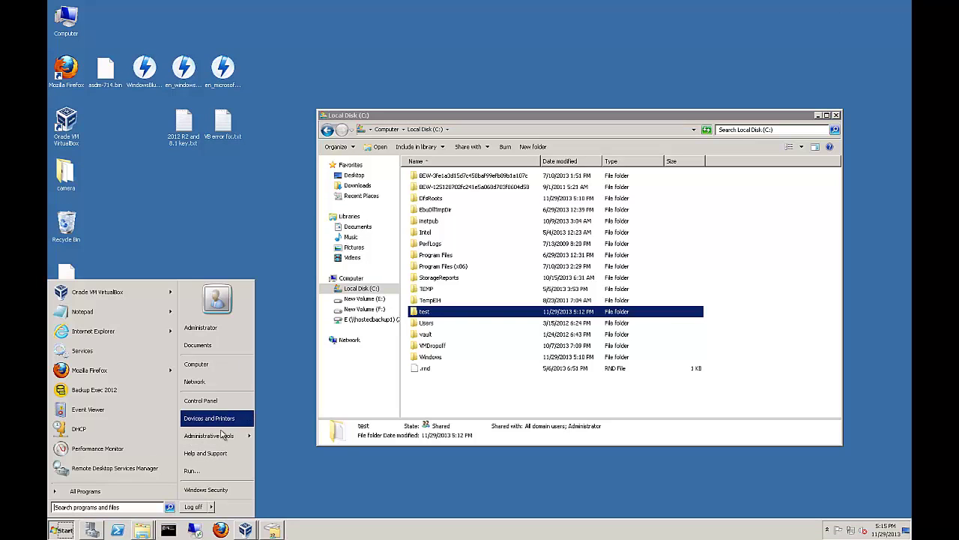
mouse_move(225, 442)
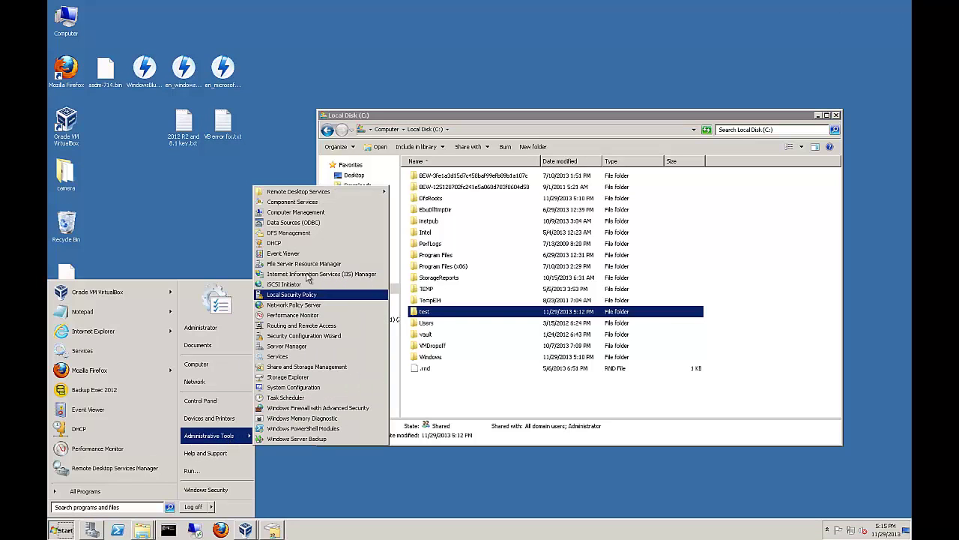
click(315, 234)
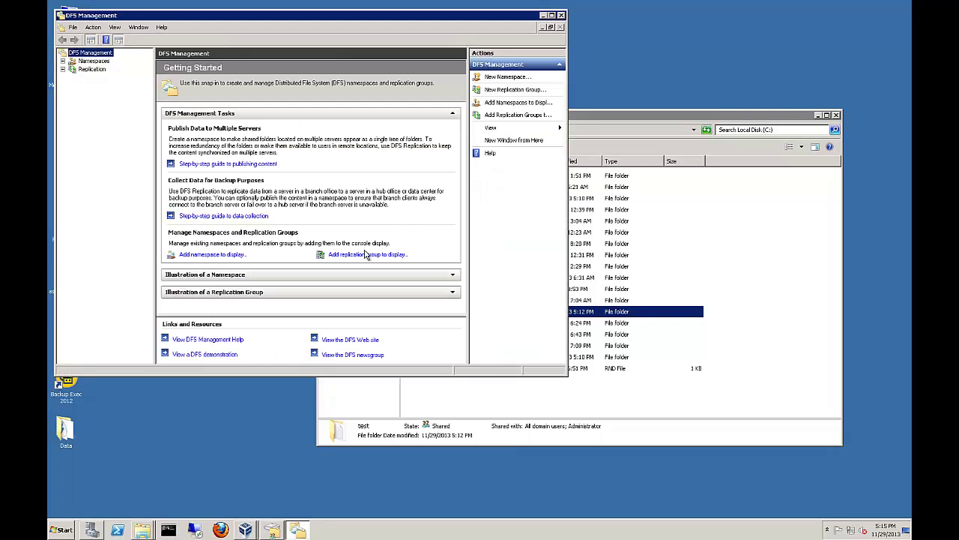
click(552, 15)
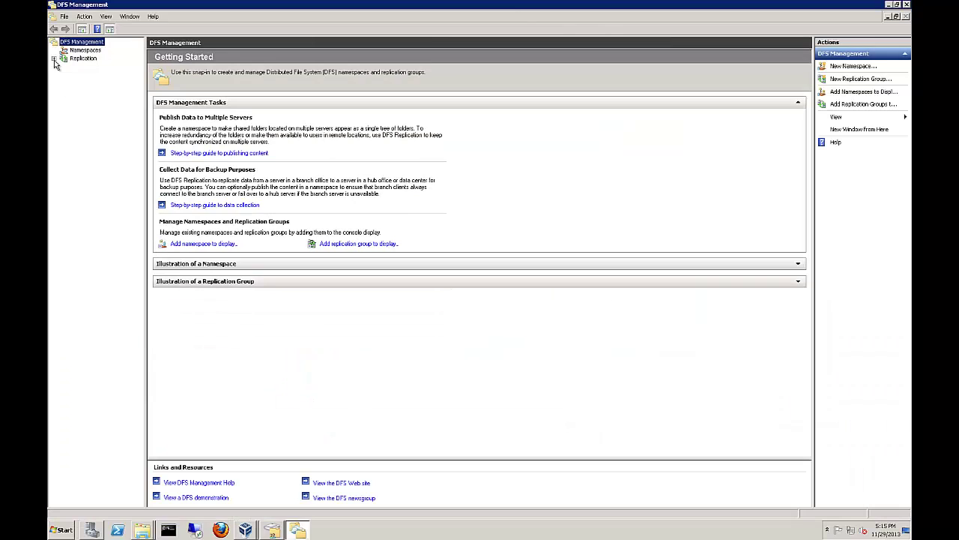
View the Namespaces and Replication nodes, and select the \\hosted.local\Namespace1 namespace.
click(93, 51)
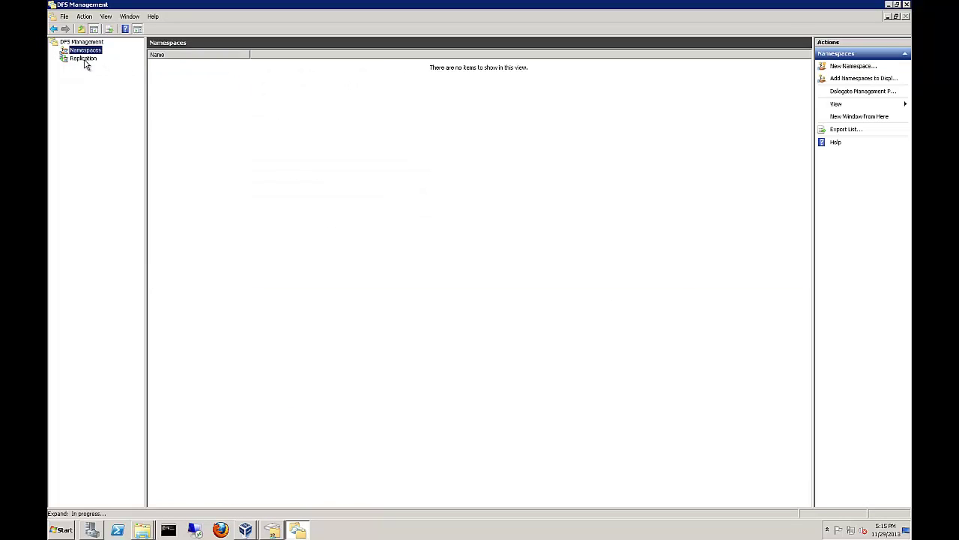
click(85, 60)
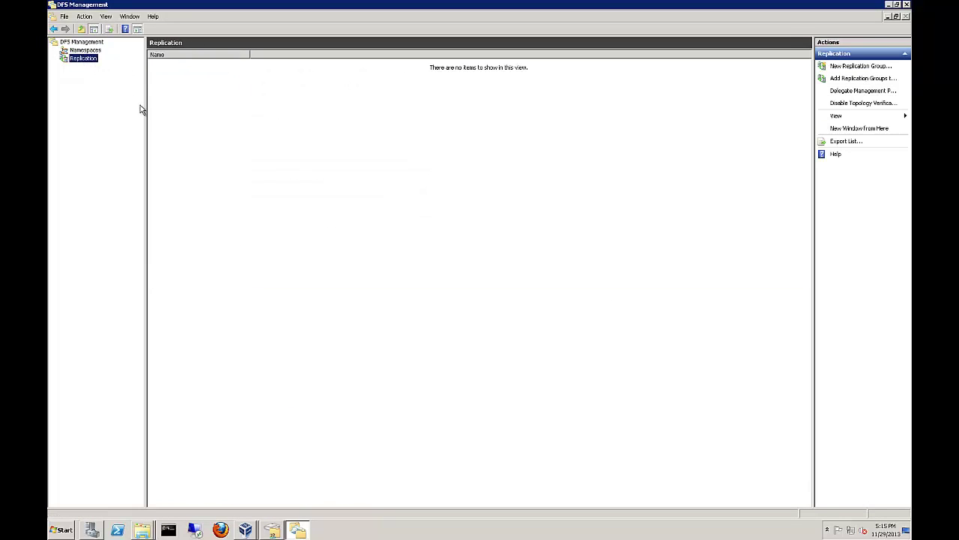
click(113, 59)
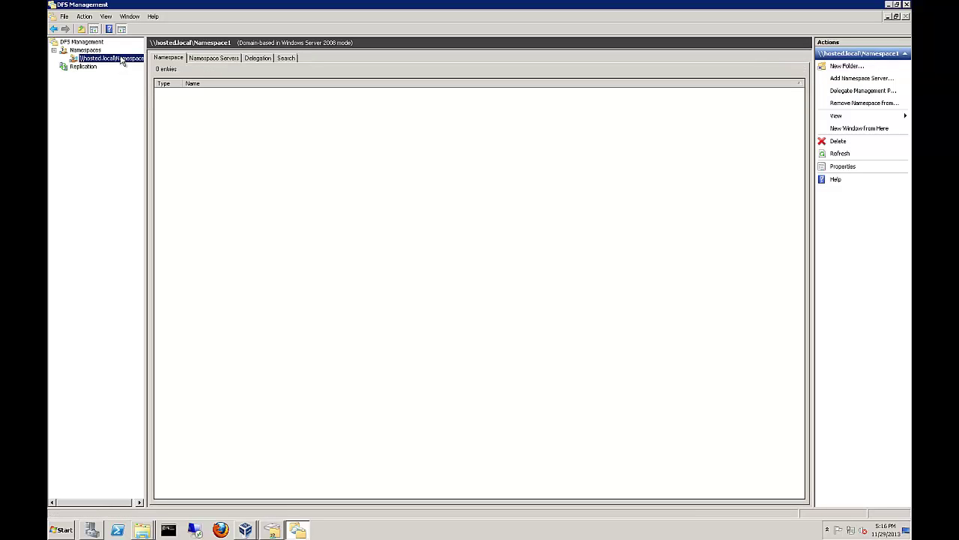
click(136, 60)
click(126, 59)
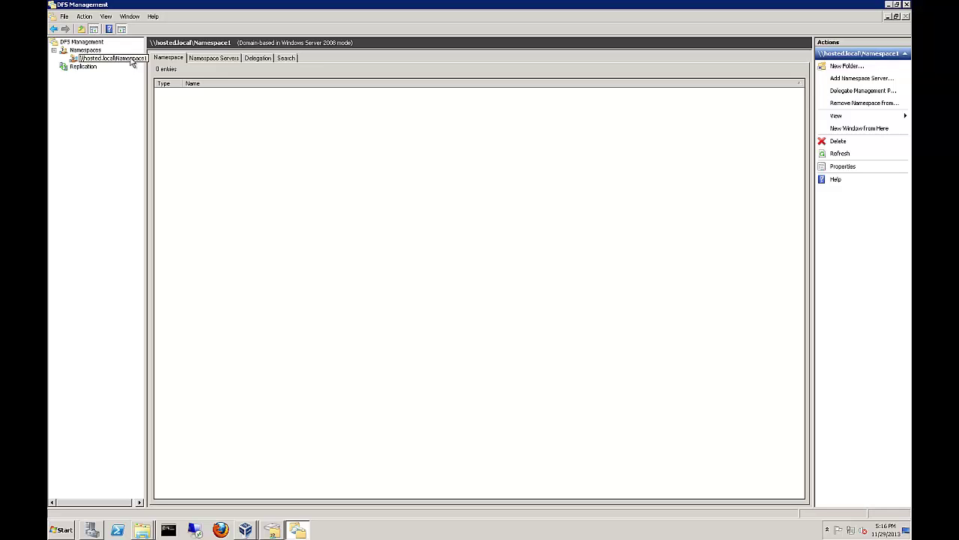
key(Return)
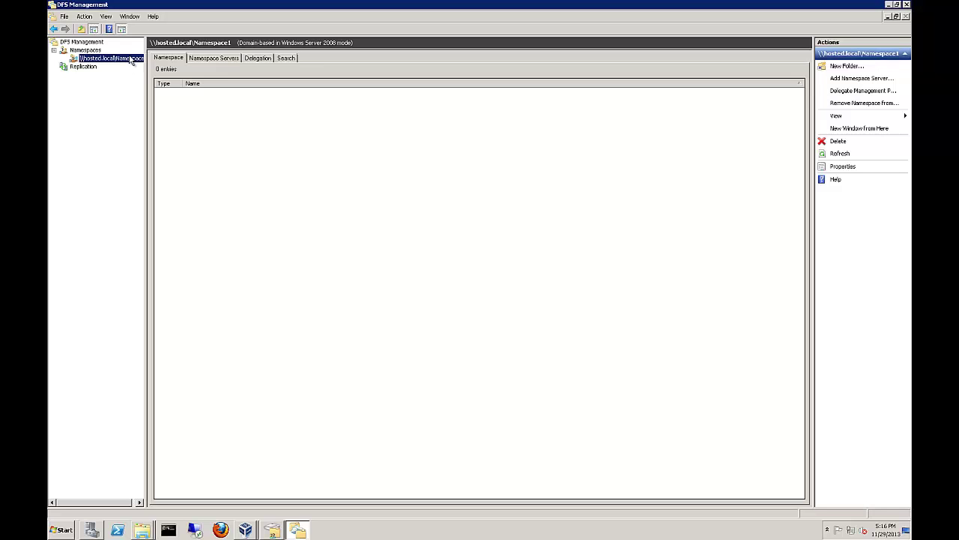
Start a new folder named Test in Namespace1 and add the shared folder \\REMOTEHOST\test as its folder target.
right_click(131, 60)
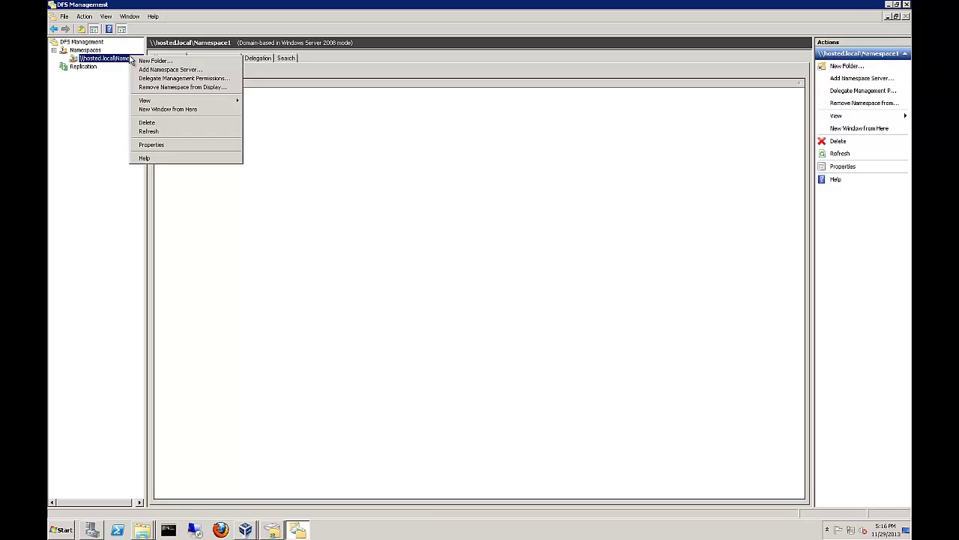
click(146, 61)
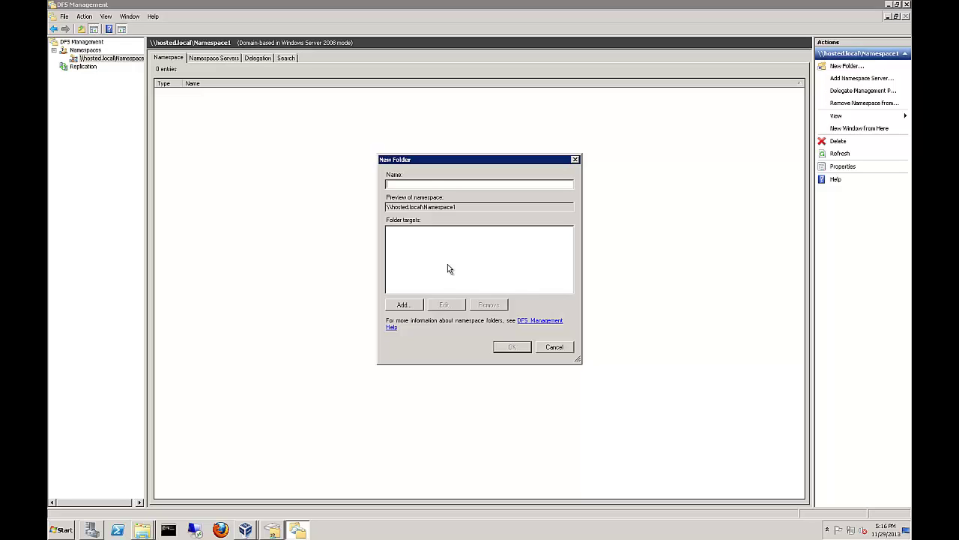
text(Test)
click(404, 305)
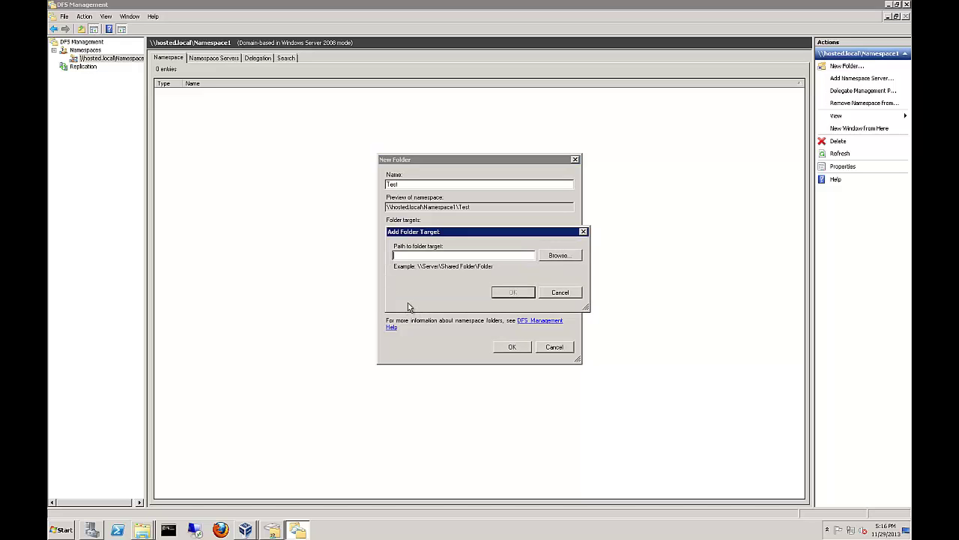
click(560, 255)
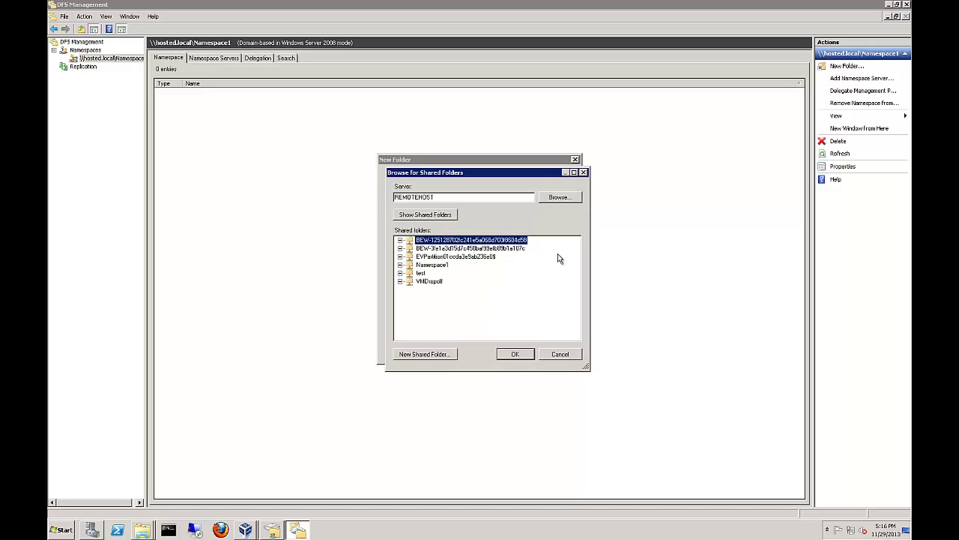
click(420, 273)
click(516, 354)
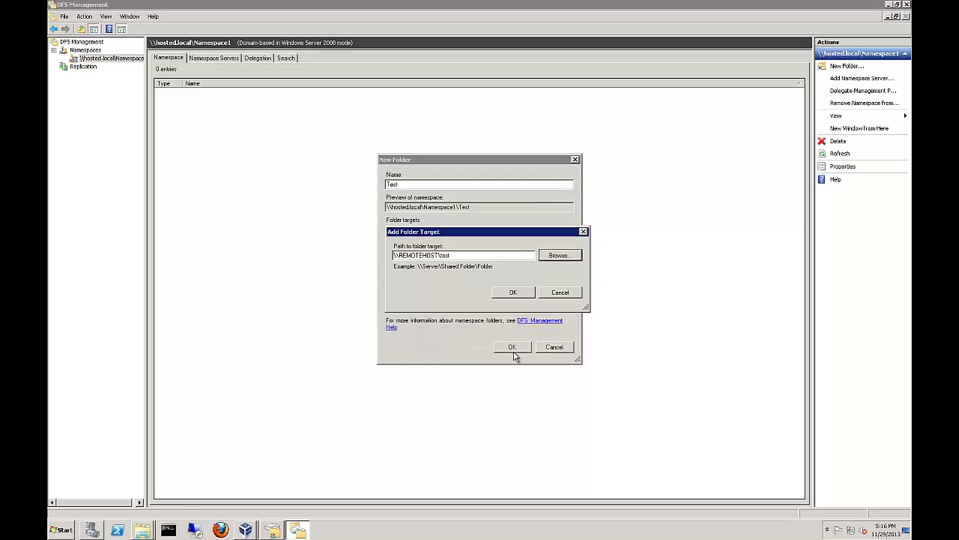
click(517, 294)
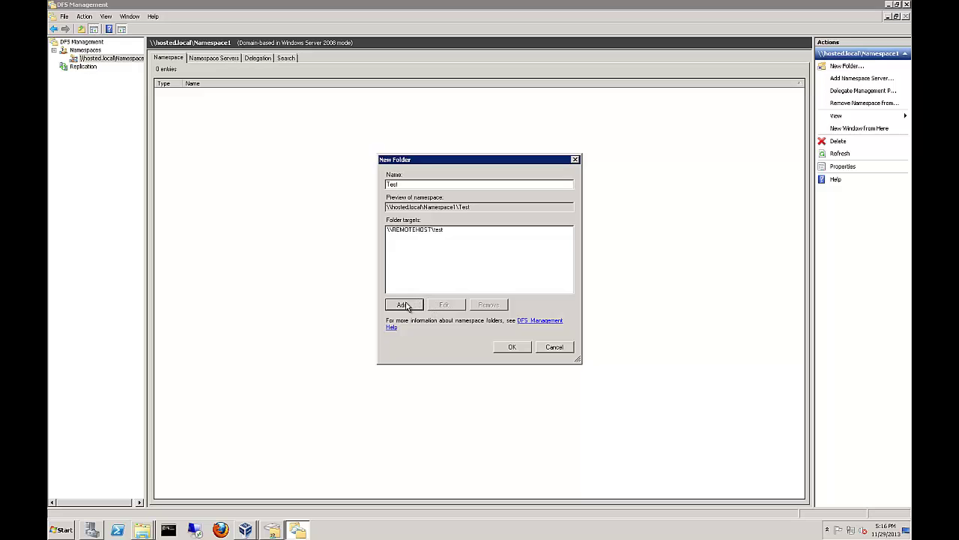
click(405, 305)
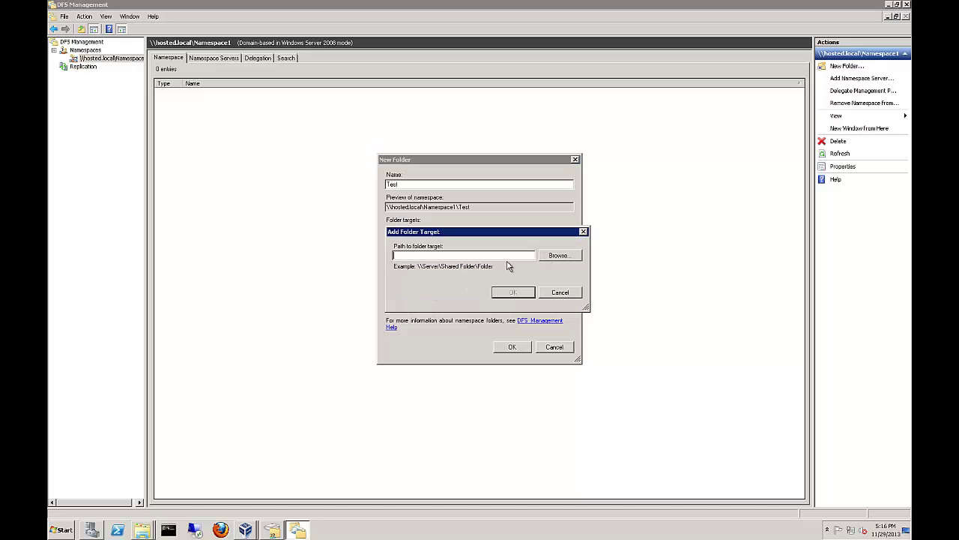
click(559, 255)
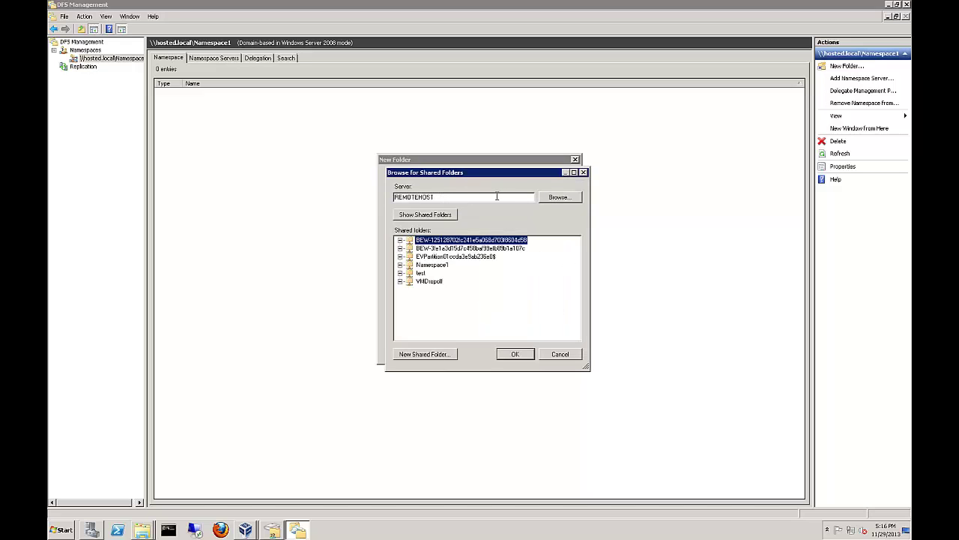
click(421, 274)
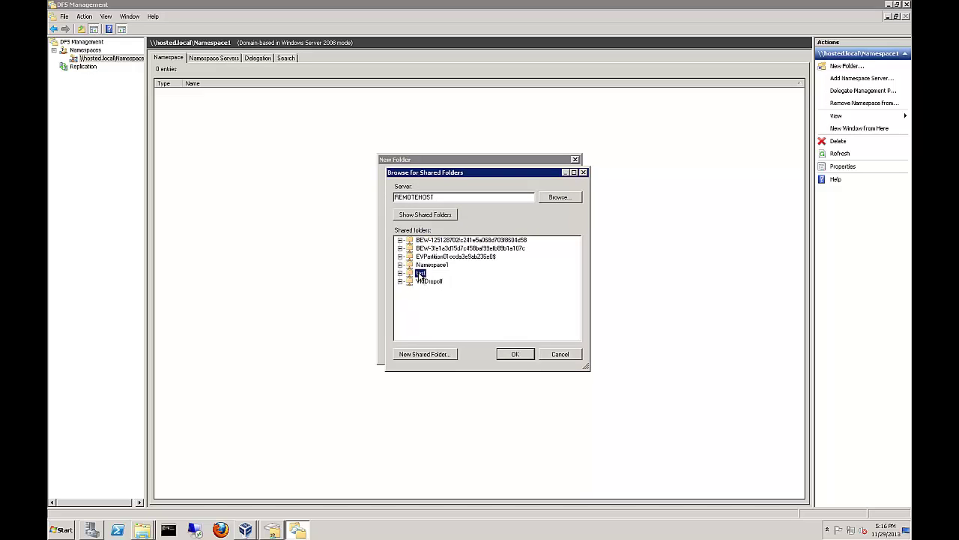
click(563, 356)
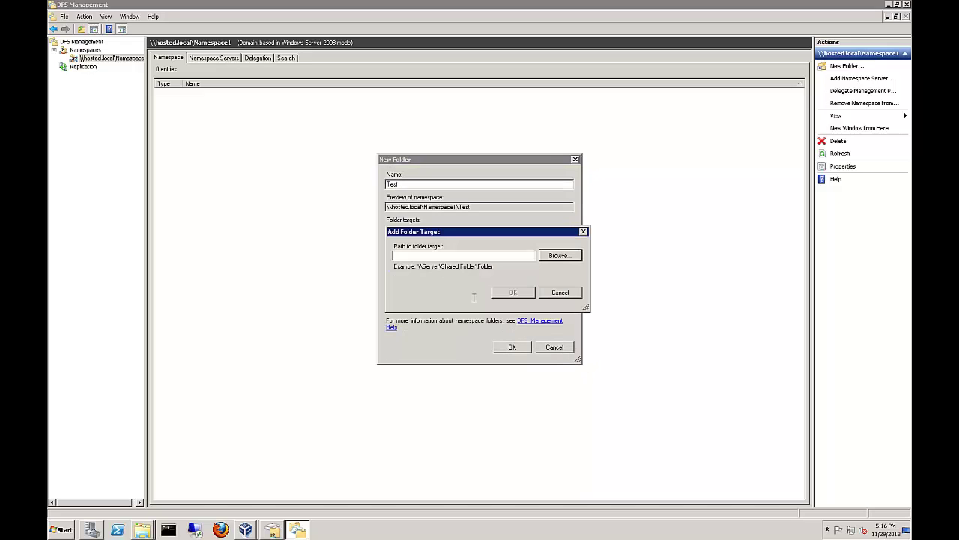
click(550, 294)
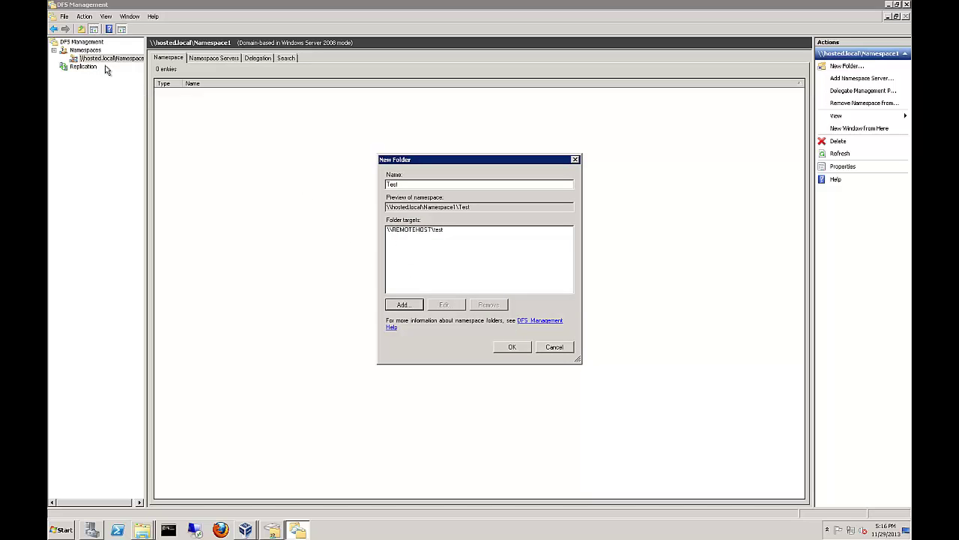
Confirm the creation of the Test folder in the namespace.
click(521, 346)
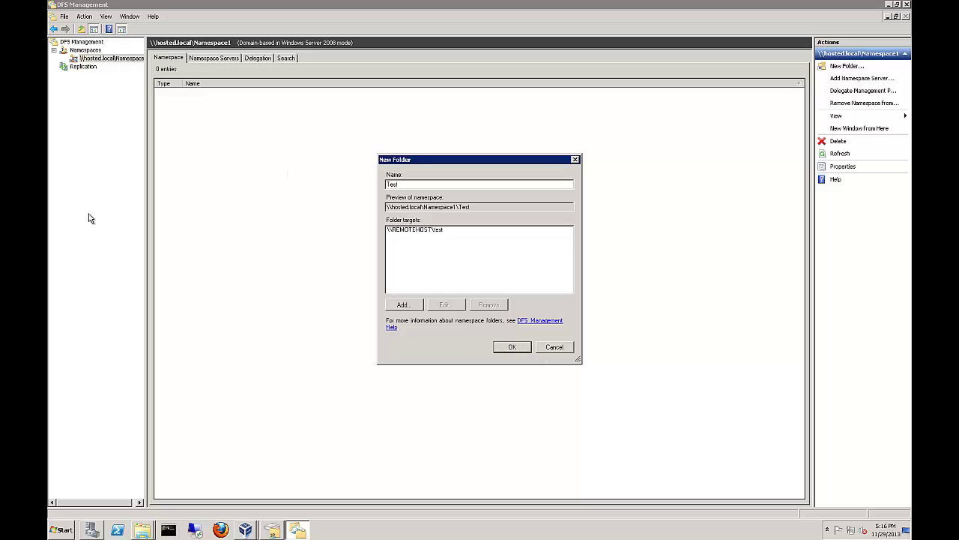
click(495, 346)
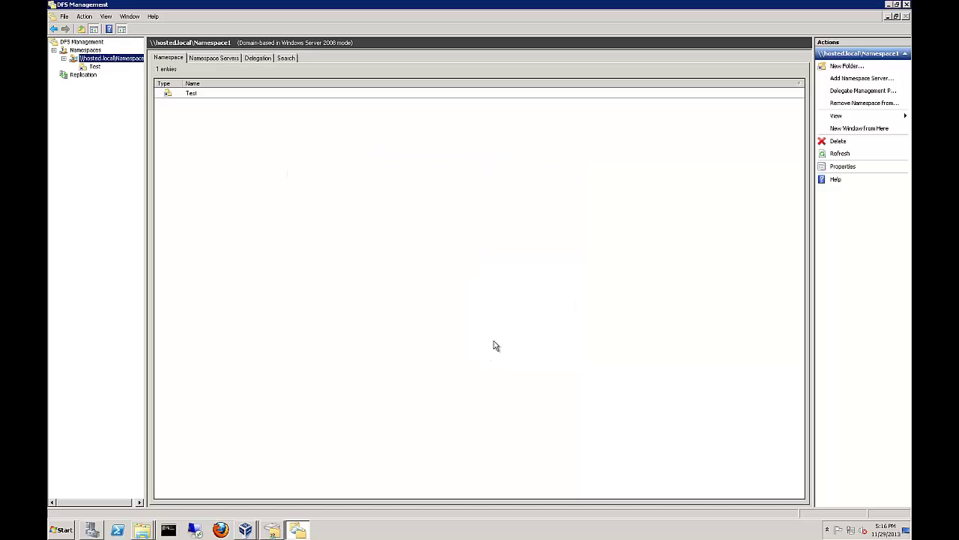
Examine the Test folder's folder targets and replication status, and the options of the Replication node.
click(90, 67)
click(85, 75)
right_click(88, 79)
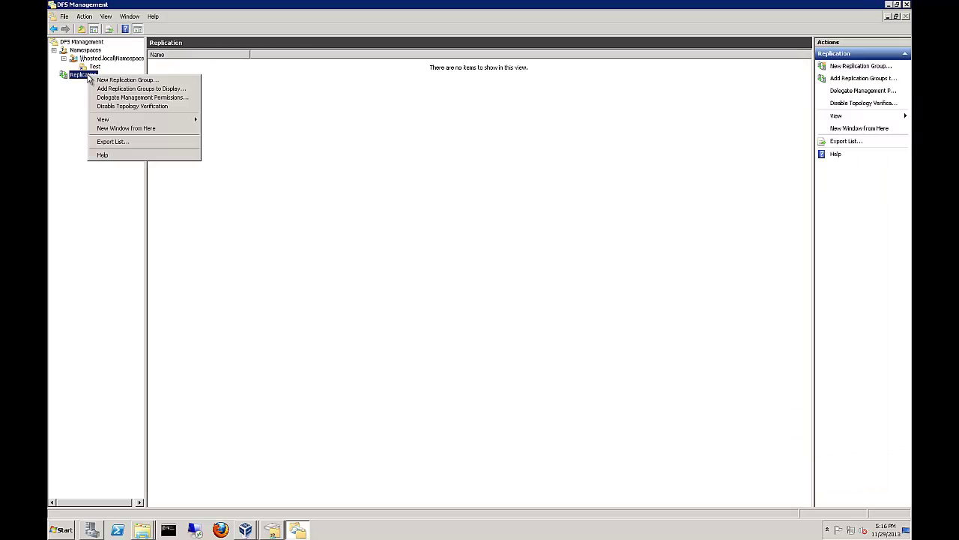
click(95, 67)
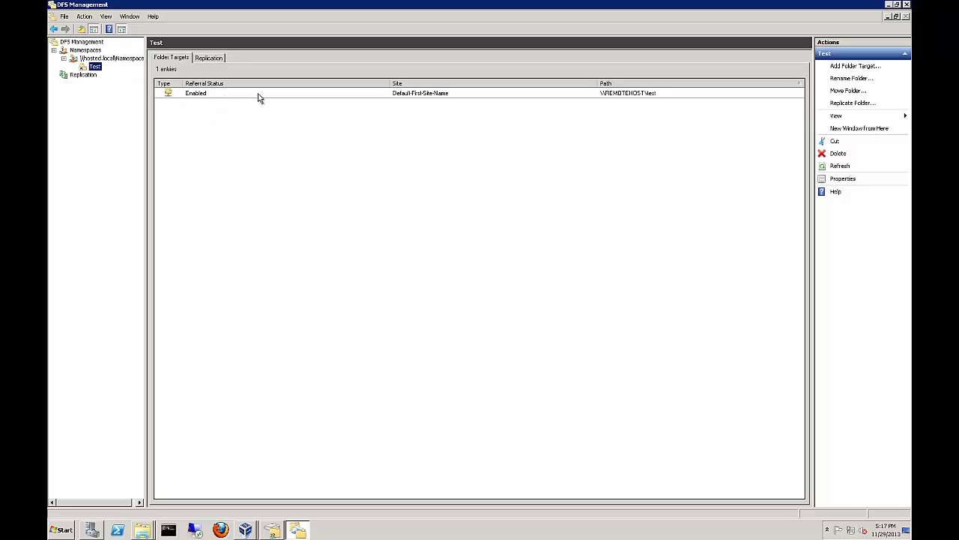
click(207, 60)
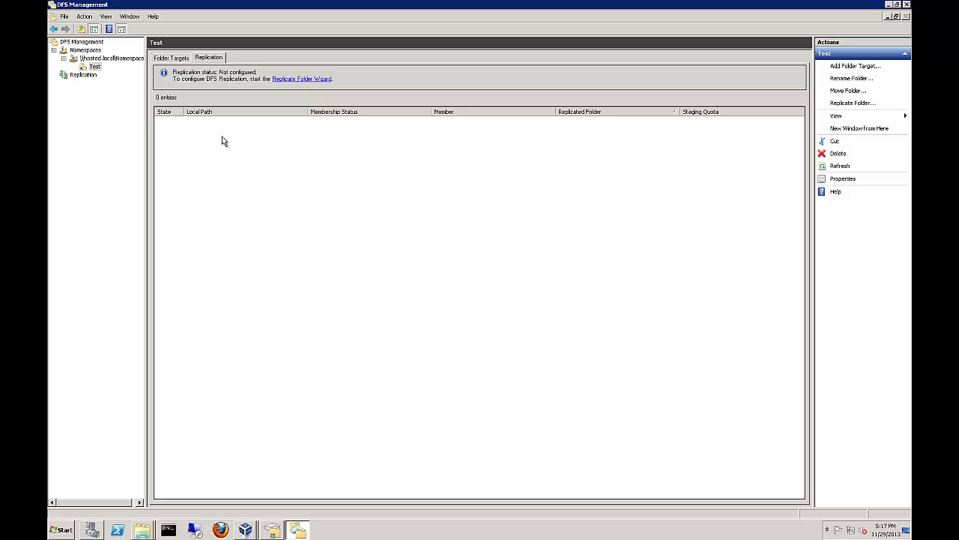
click(81, 75)
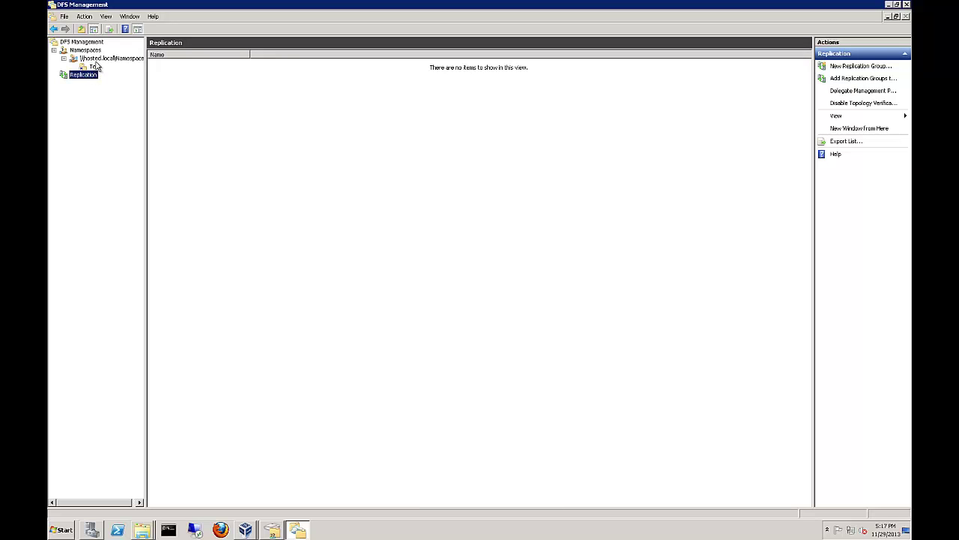
click(96, 59)
click(94, 67)
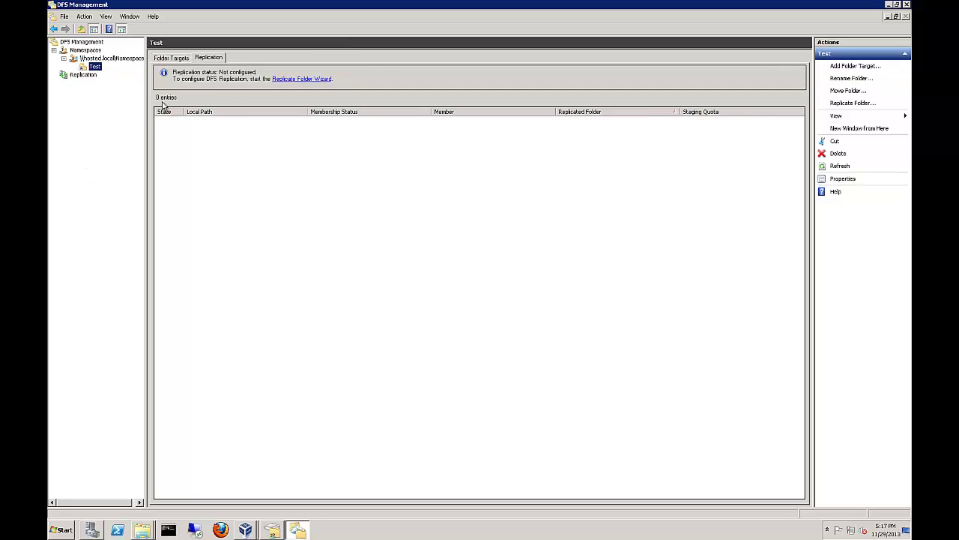
Minimize DFS Management and the remote desktop session, and switch to the Module 6 Lab and Reading Assignment document in Word.
click(889, 6)
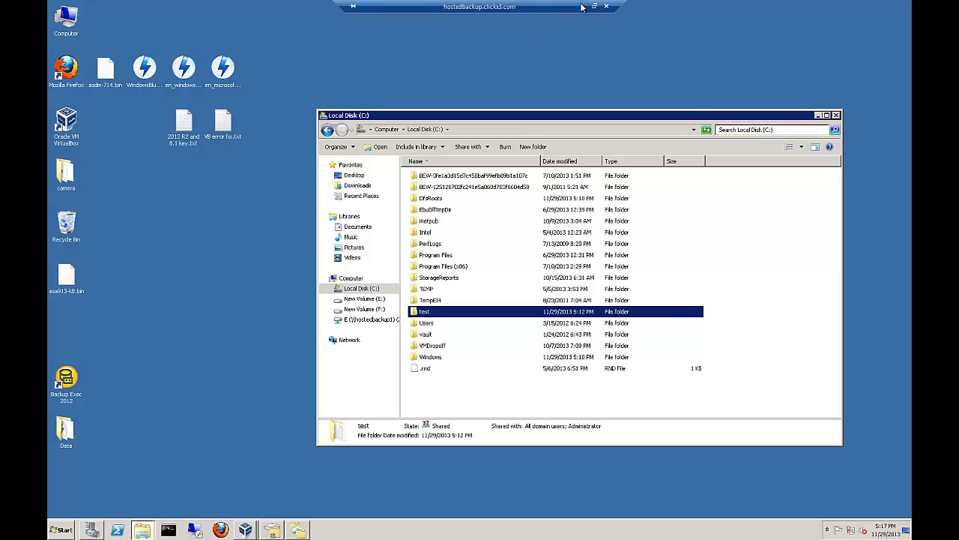
click(581, 6)
click(376, 530)
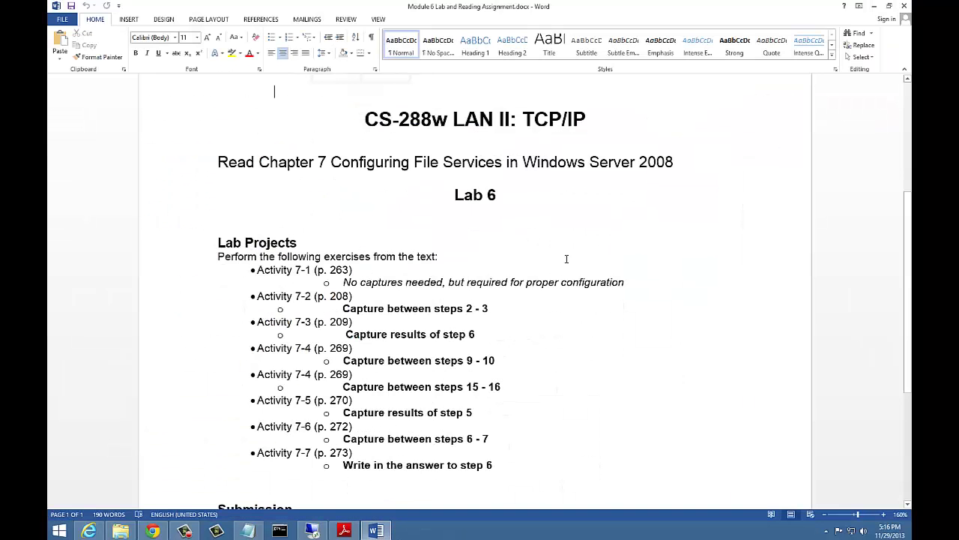